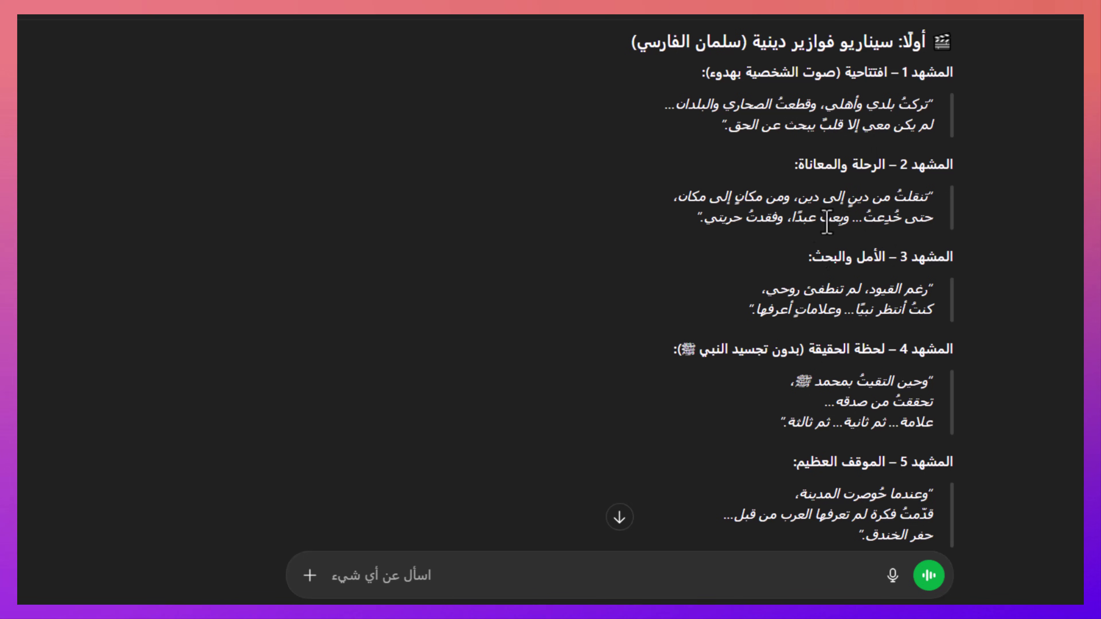
Step: Copy the riddle script from the scene 1 narration through the closing riddle lines of the final scene
scroll(624, 365, "down", 11)
scroll(791, 431, "down", 3)
scroll(1045, 467, "up", 20)
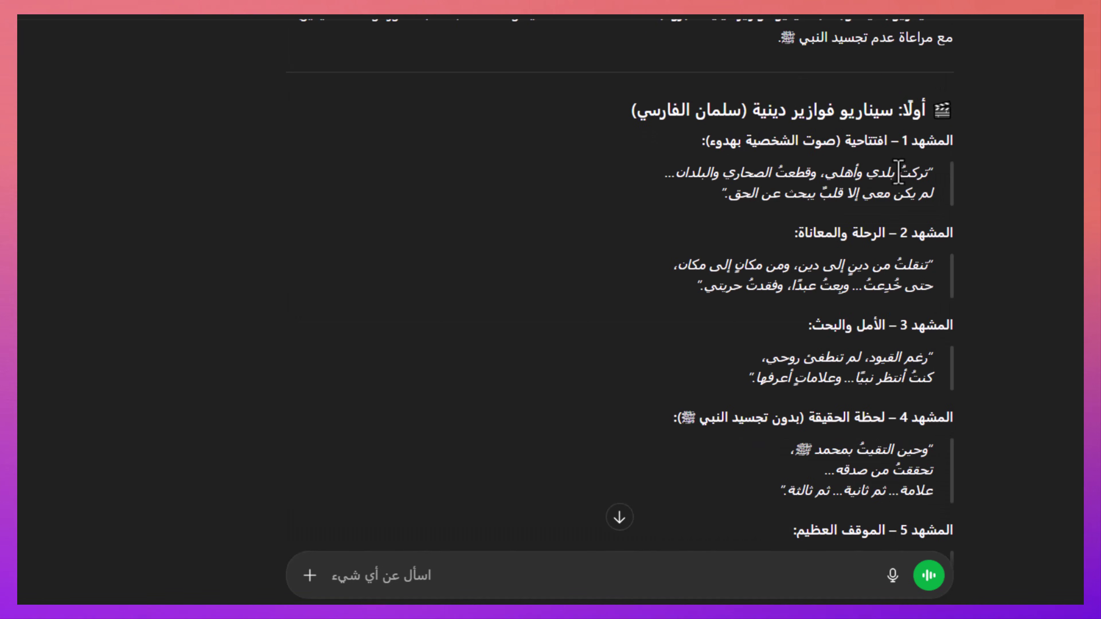
left_click_drag(932, 173, 901, 505)
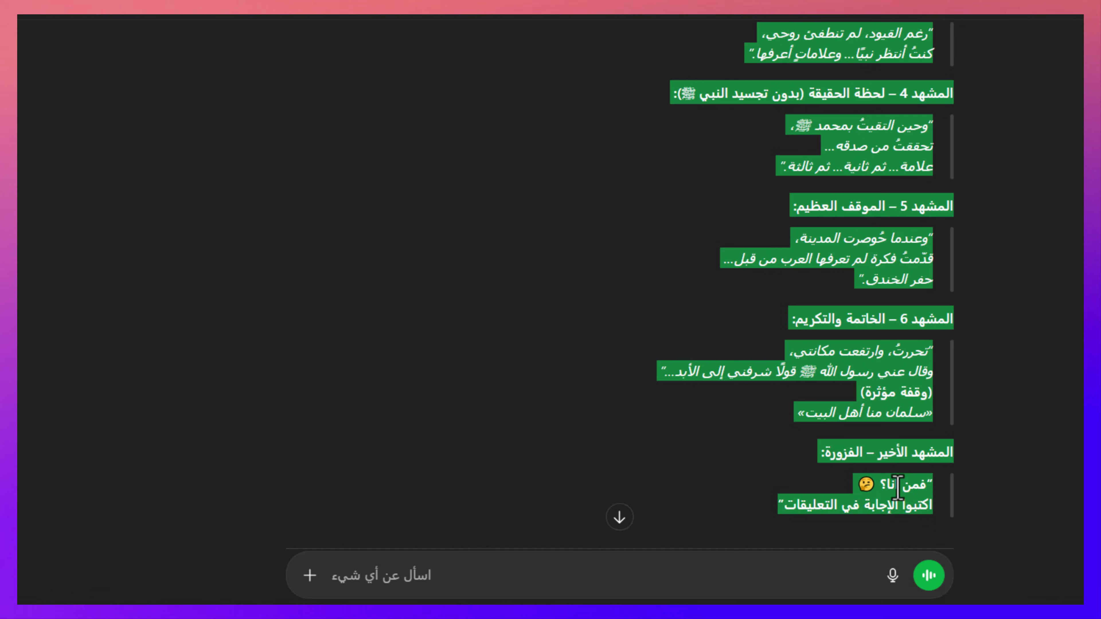
right_click(898, 495)
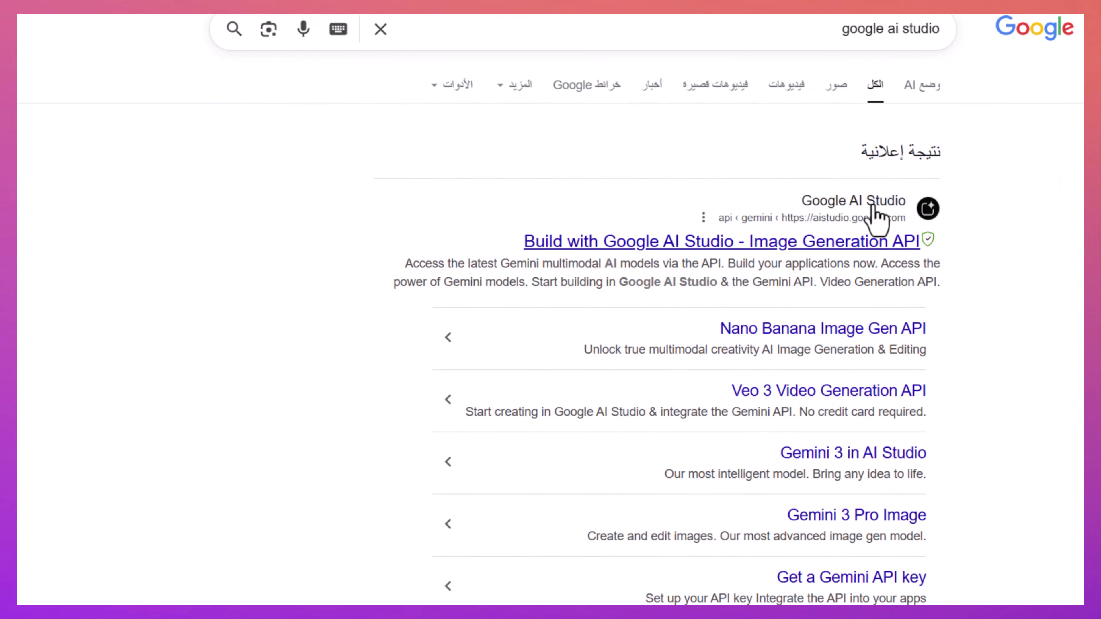
Step: Open Google AI Studio from the search results, open its text-to-audio tool and choose the single-speaker audio mode
left_click(876, 214)
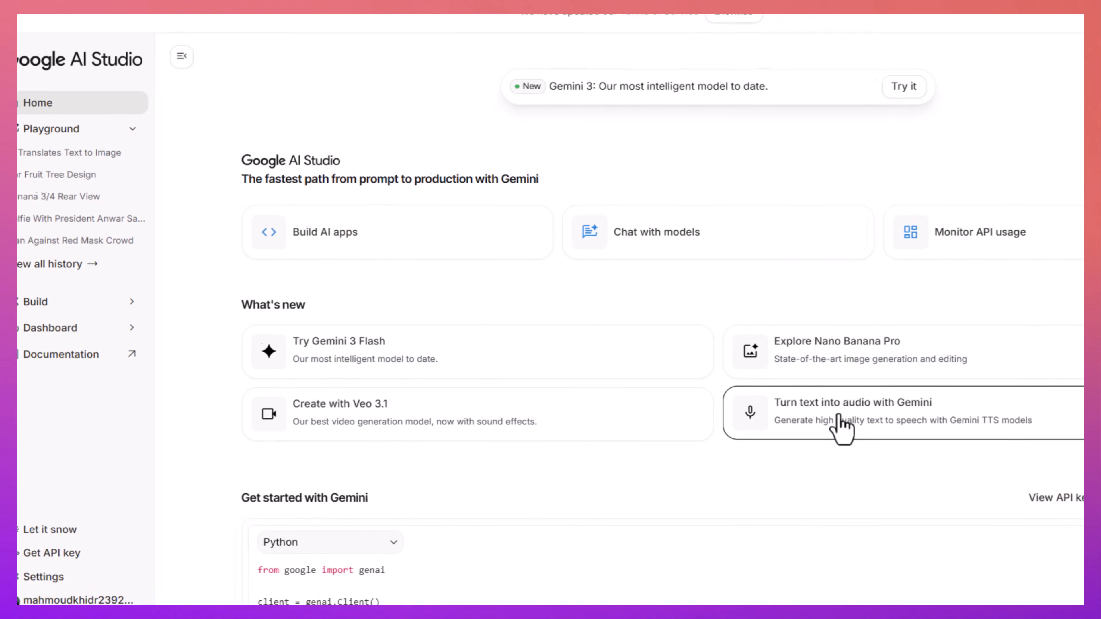
left_click(860, 434)
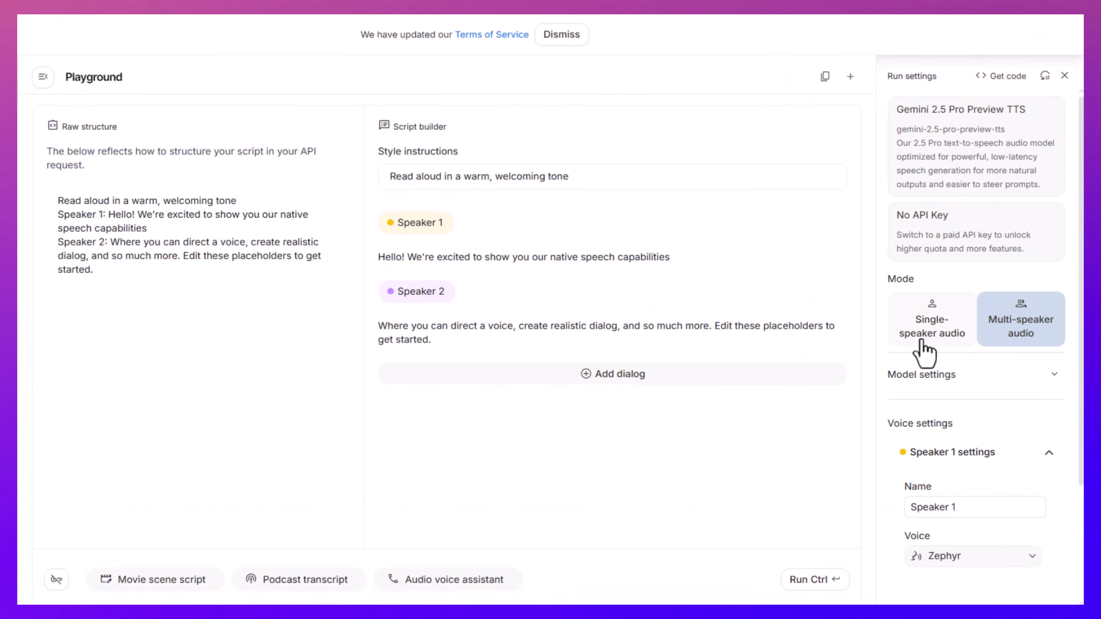
left_click(935, 332)
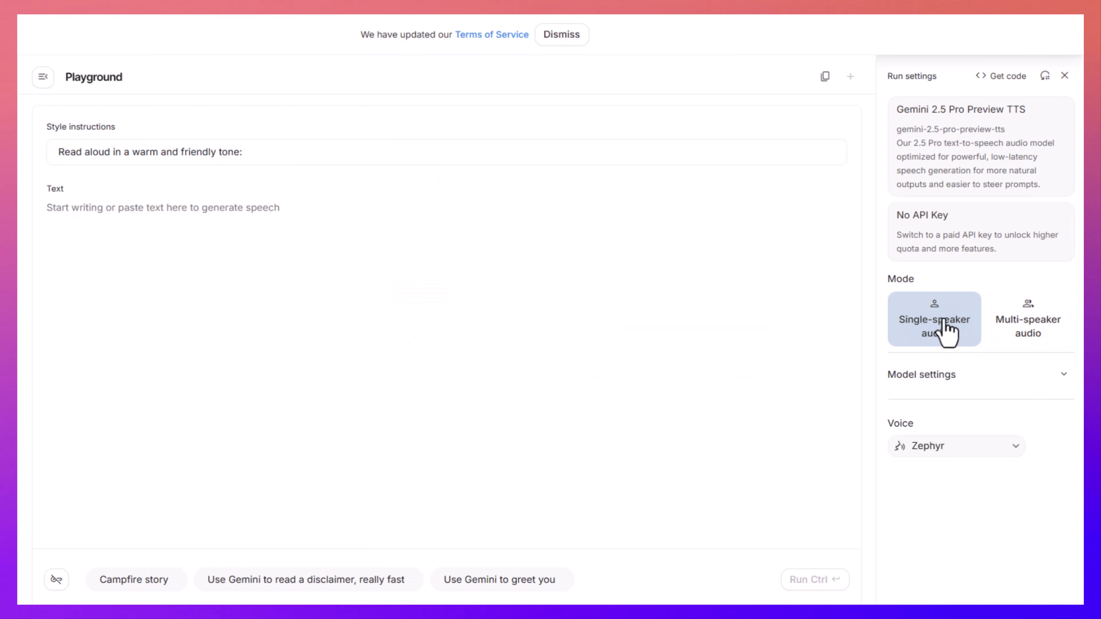
left_click(1045, 323)
left_click(954, 323)
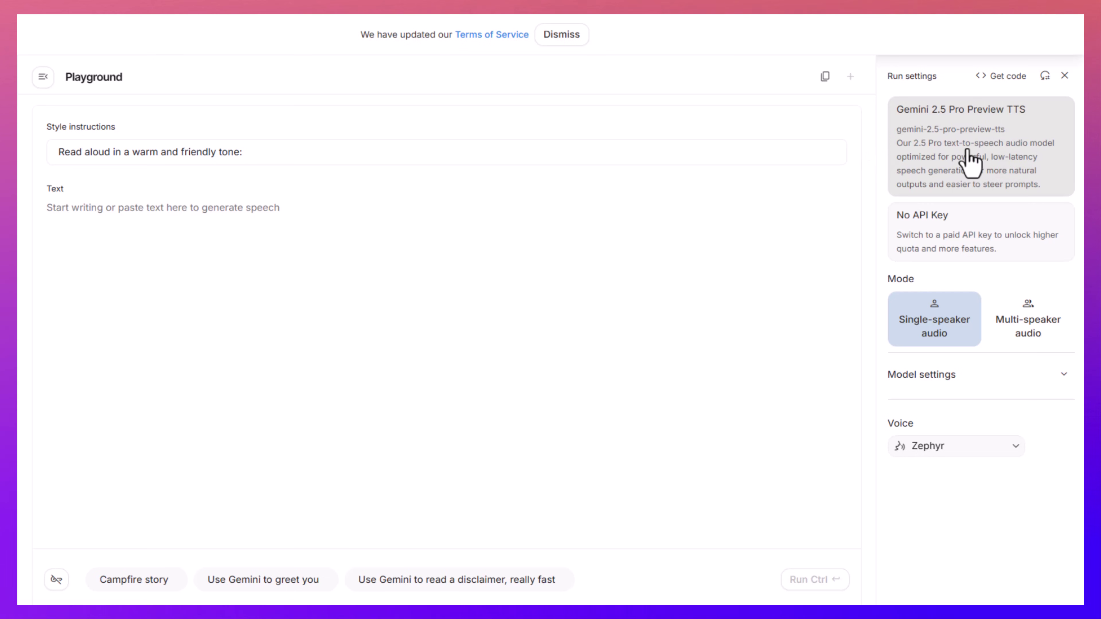
Step: Switch the speech model to Gemini 2.5 Flash Preview TTS and paste the copied script as the text
left_click(942, 130)
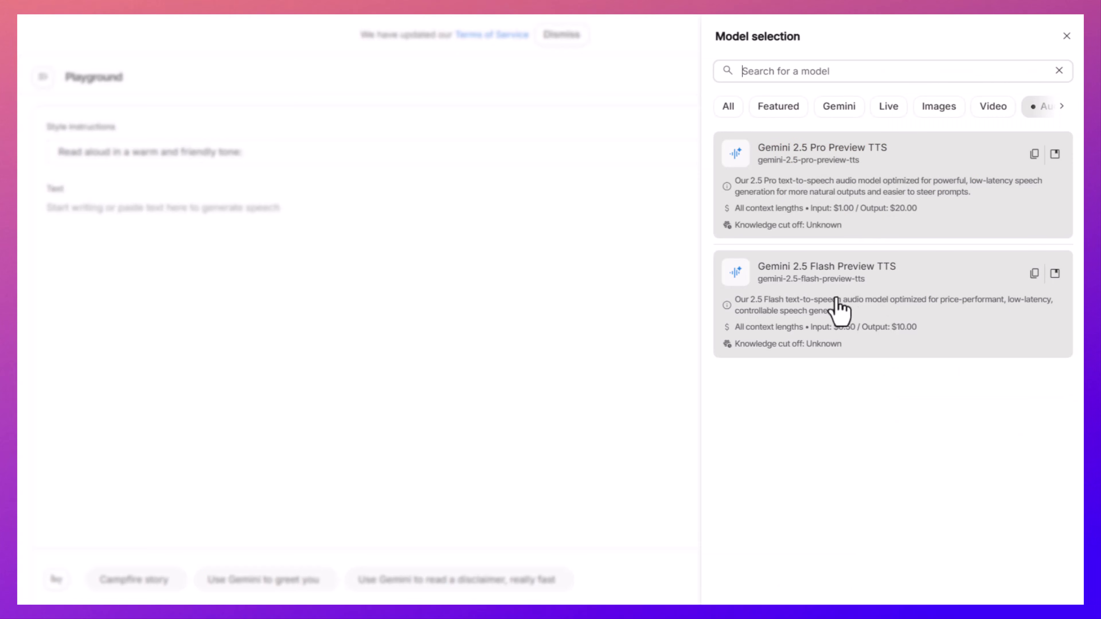
left_click(835, 309)
right_click(200, 219)
left_click(258, 340)
scroll(165, 284, "up", 1)
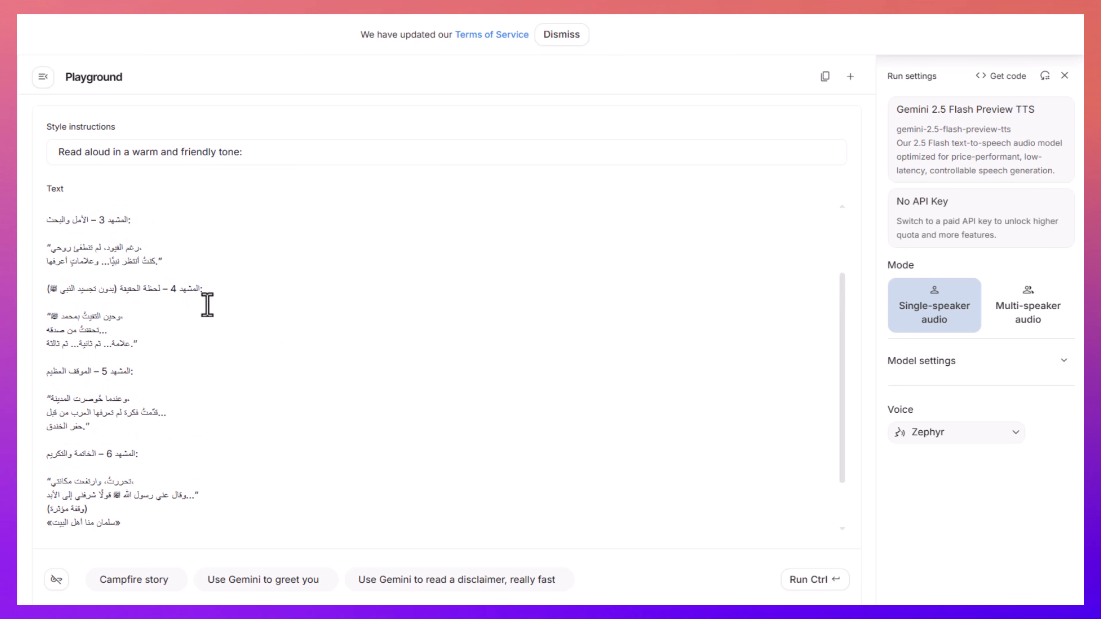
Step: Delete the heading lines of scenes 2 to 6 from the pasted script, keeping only the spoken lines
left_click_drag(211, 293, 26, 304)
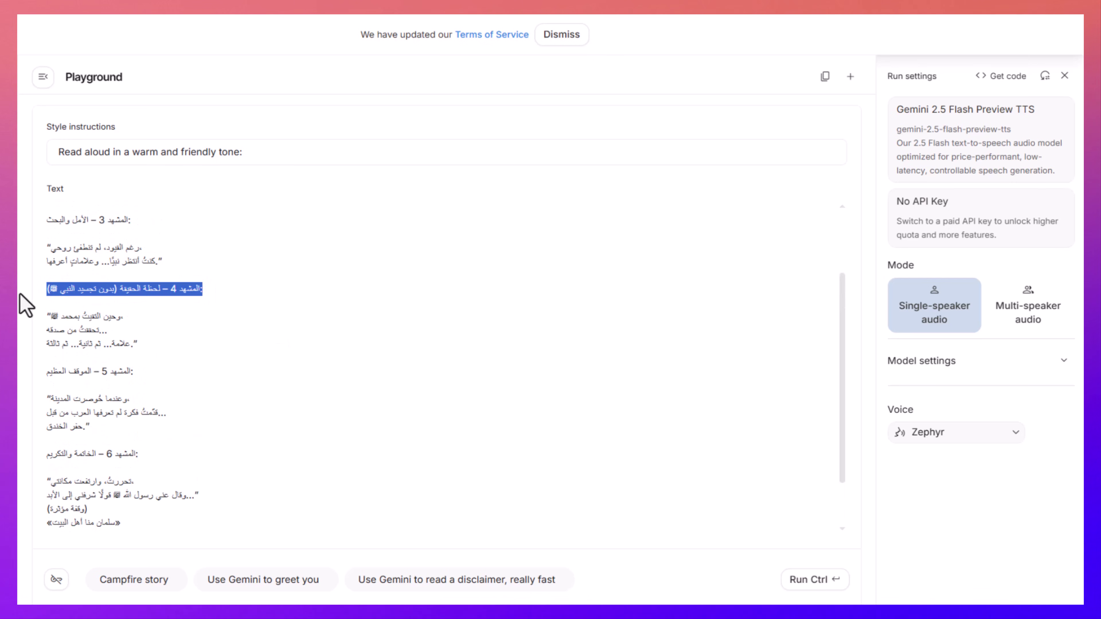
scroll(110, 267, "up", 1)
left_click_drag(137, 317, 37, 322)
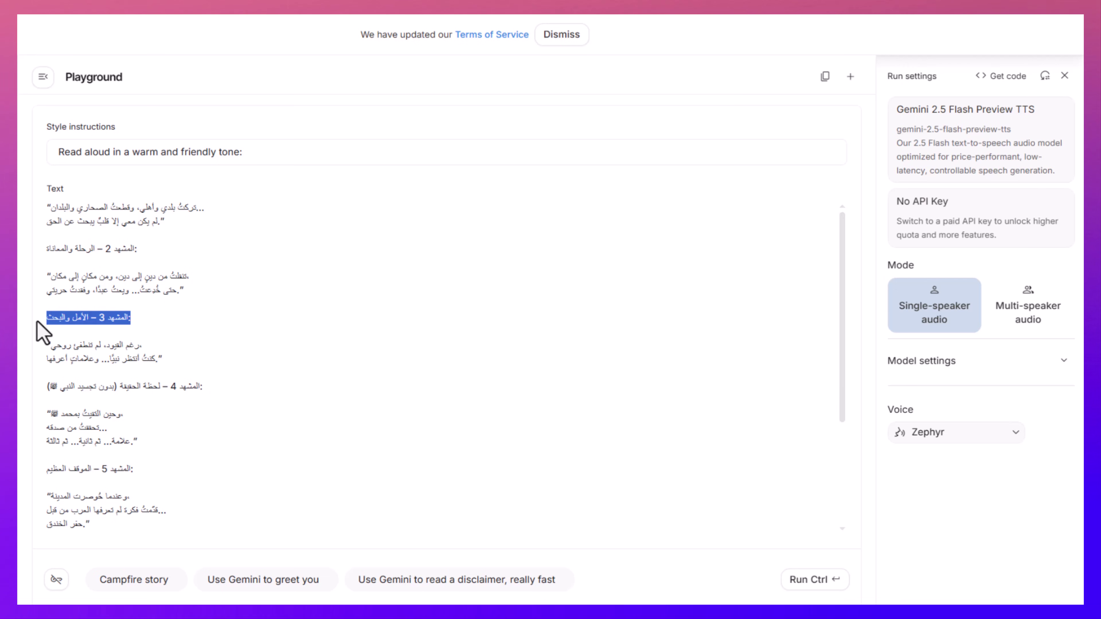
key("BackSpace")
triple_click(108, 255)
key("BackSpace")
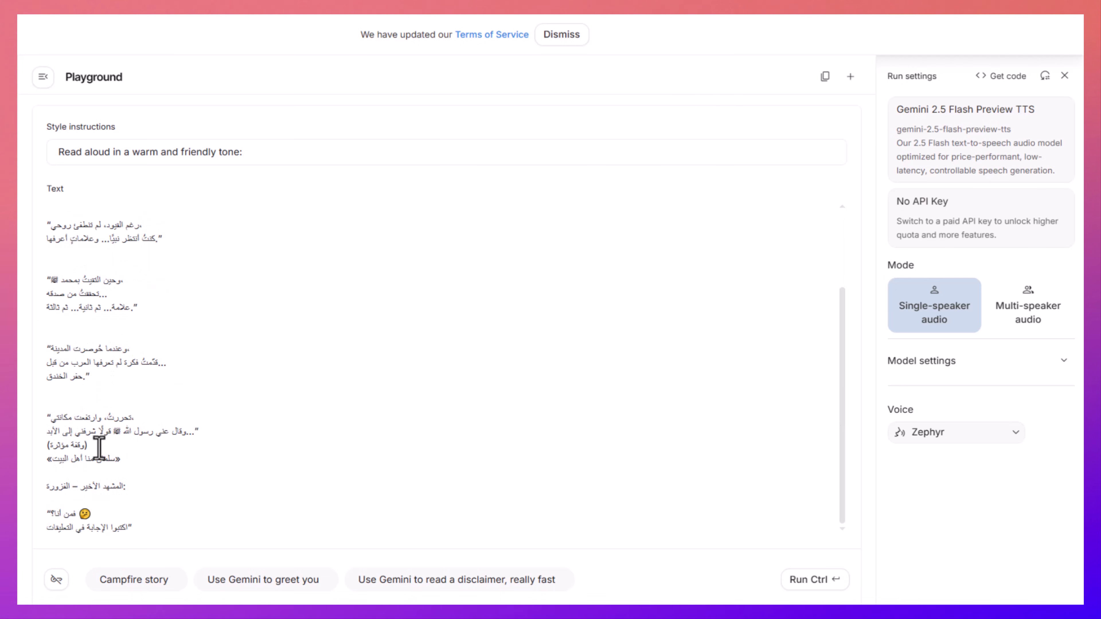
Step: Remove the stage note "(وقفة مؤثرة)" and the character's name before "منا أهل البيت" from the script
left_click_drag(96, 447, 42, 451)
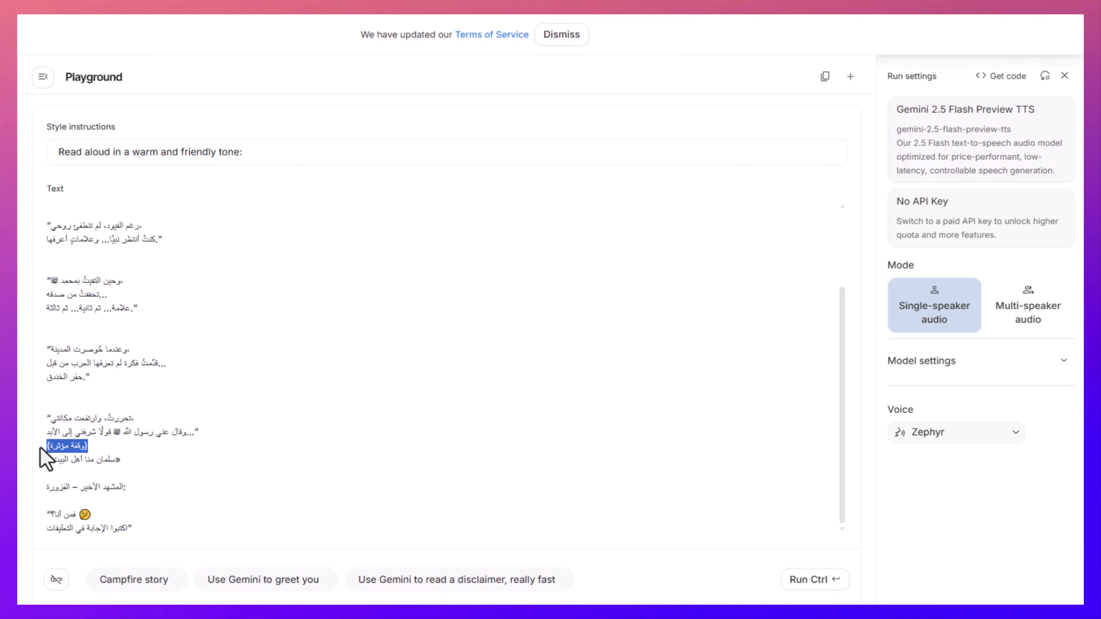
key("BackSpace")
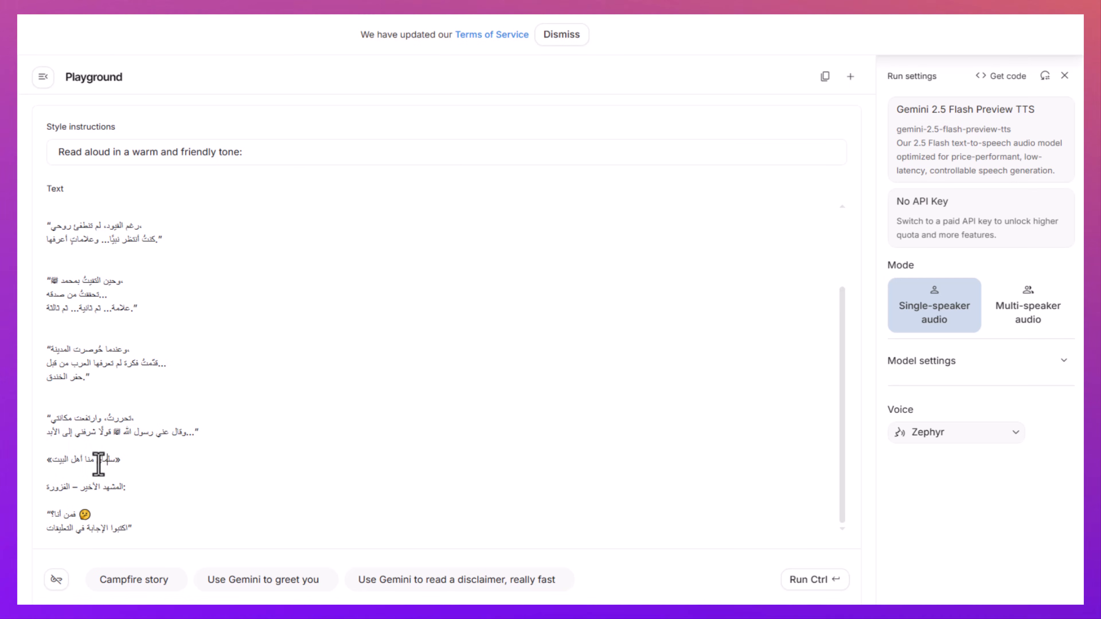
left_click(106, 460)
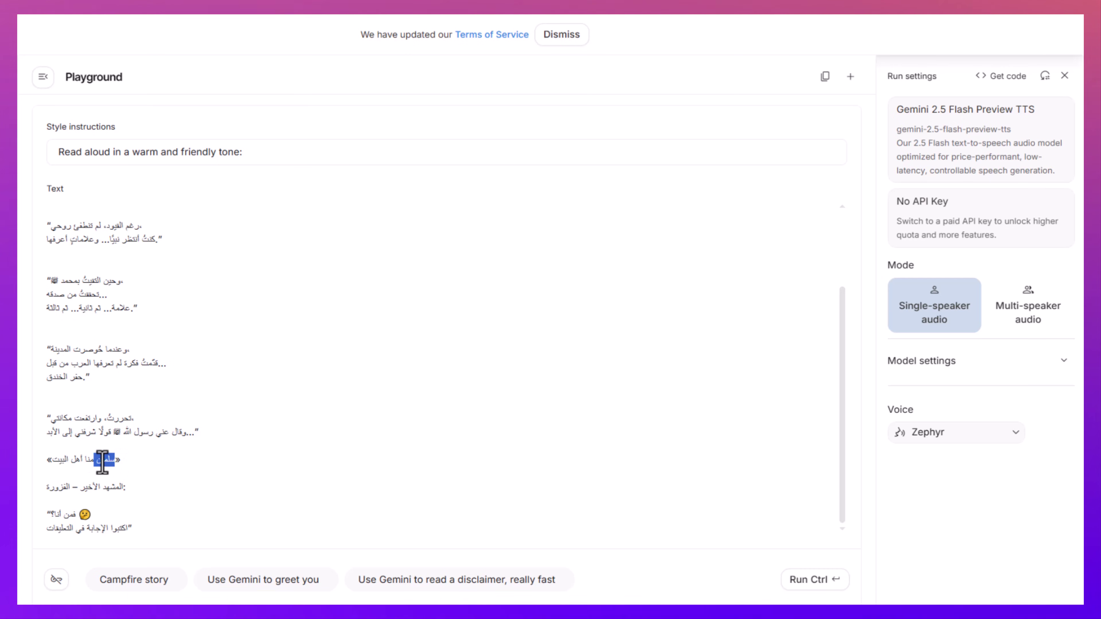
key("BackSpace")
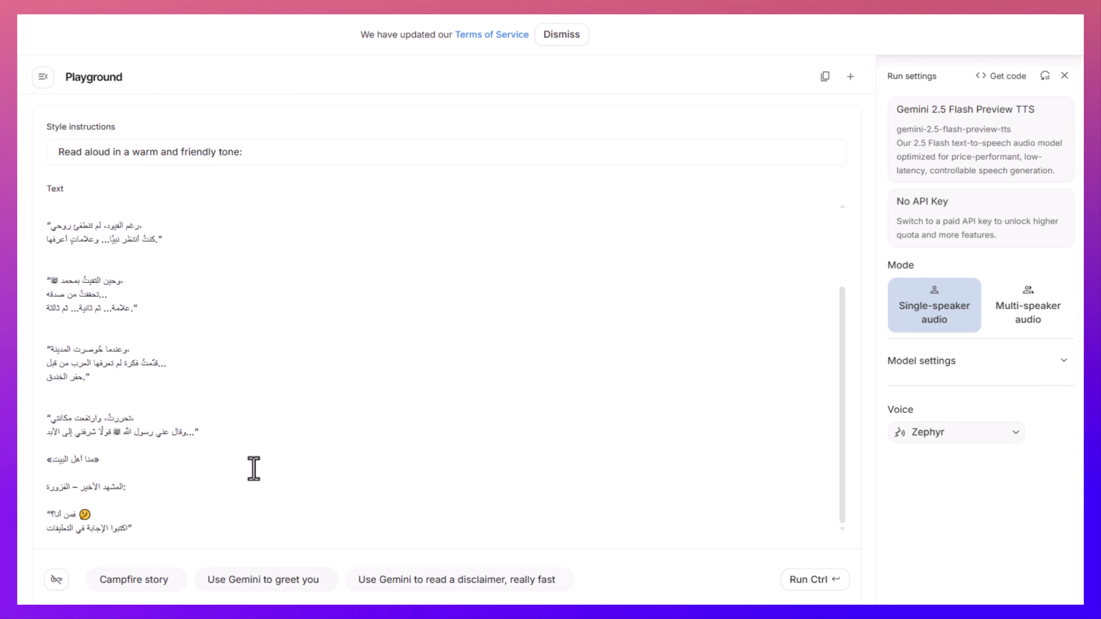
Step: Delete the final heading "المشهد الأخير – الفزورة" from the script and check the text from its beginning
key("BackSpace")
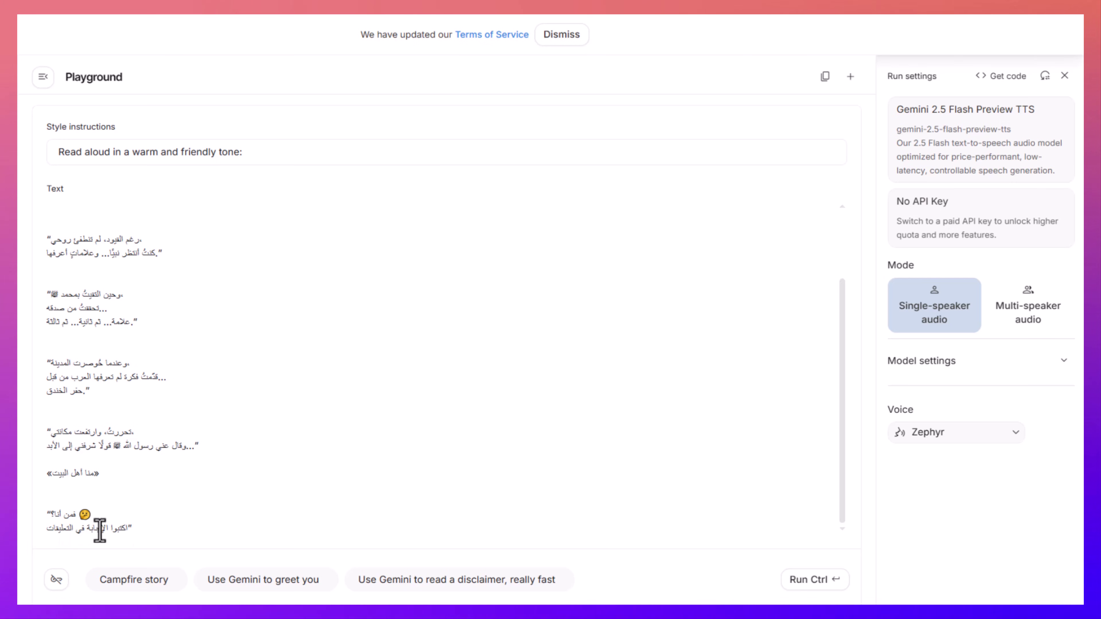
key("BackSpace")
scroll(256, 462, "up", 3)
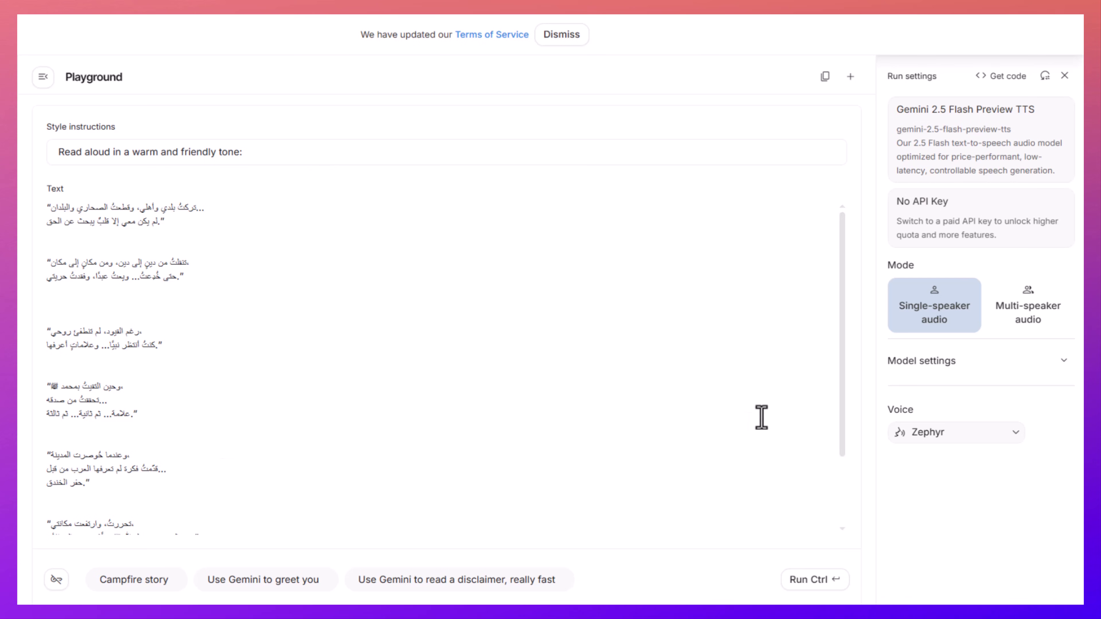
Step: Set the voice to Charon, generate the narration and download the audio file
left_click(989, 433)
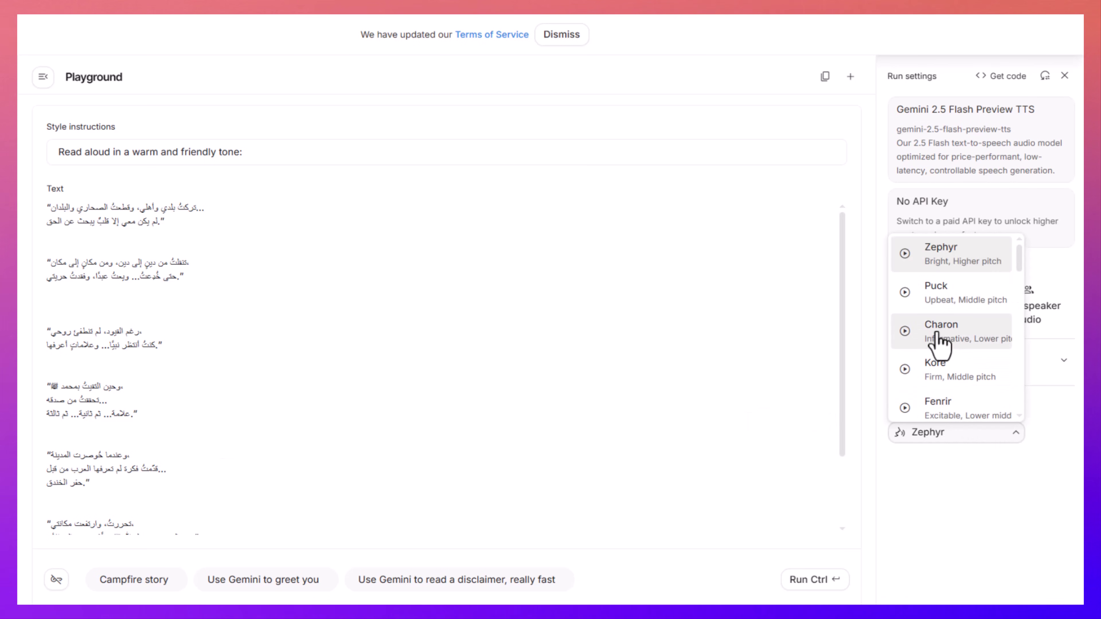
left_click(934, 343)
left_click(787, 585)
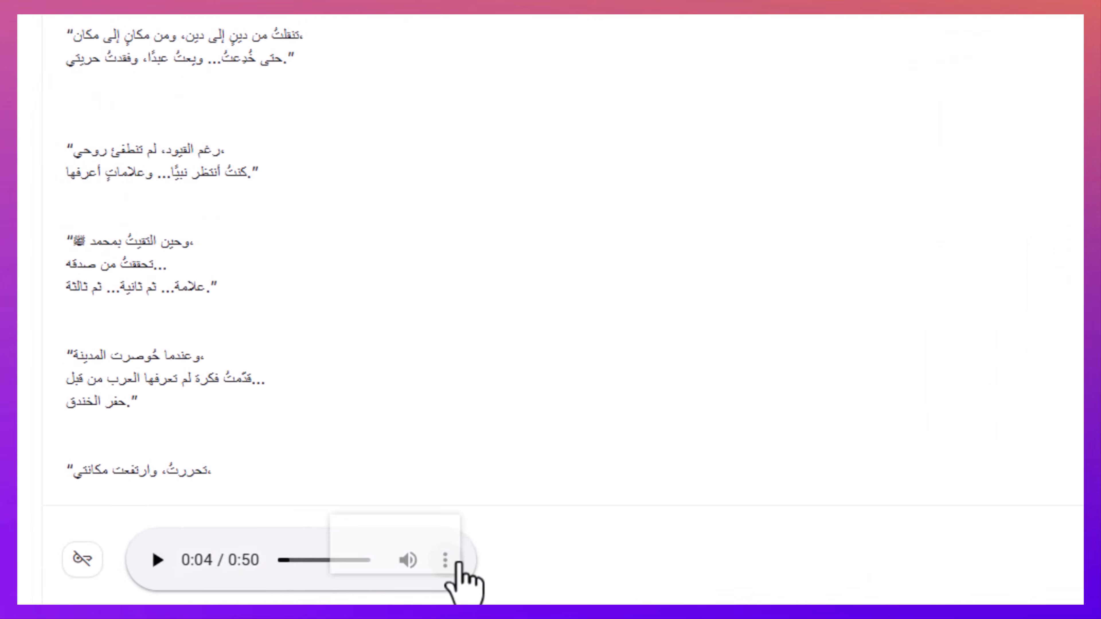
left_click(458, 562)
left_click(393, 509)
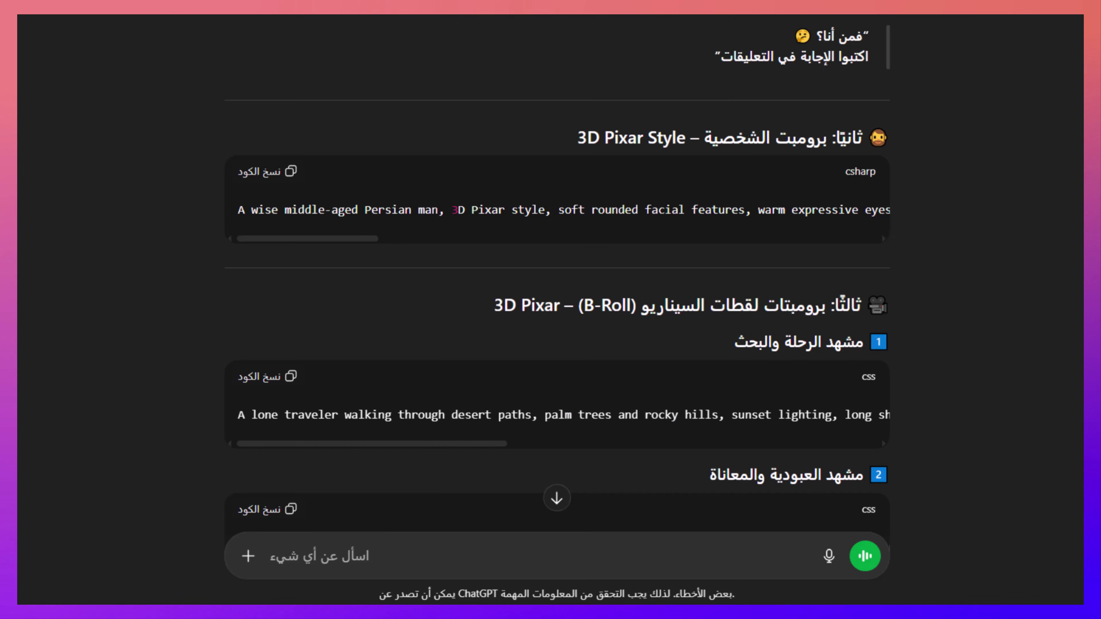
Step: Switch to the ChatGPT script conversation and copy the 3D Pixar Style character prompt
scroll(982, 188, "down", 2)
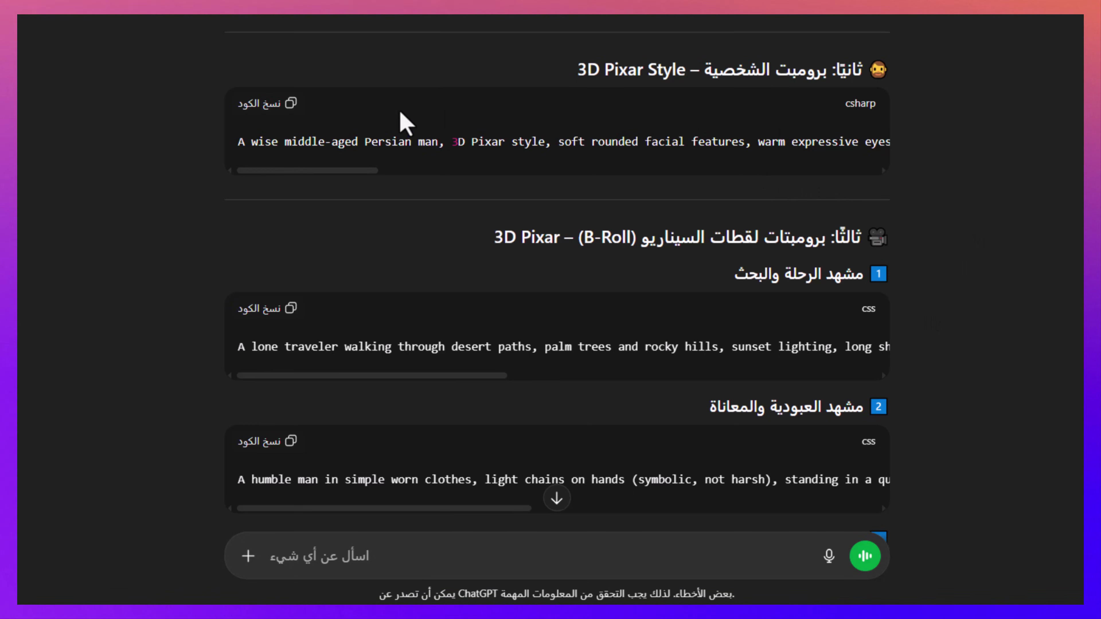
left_click(293, 112)
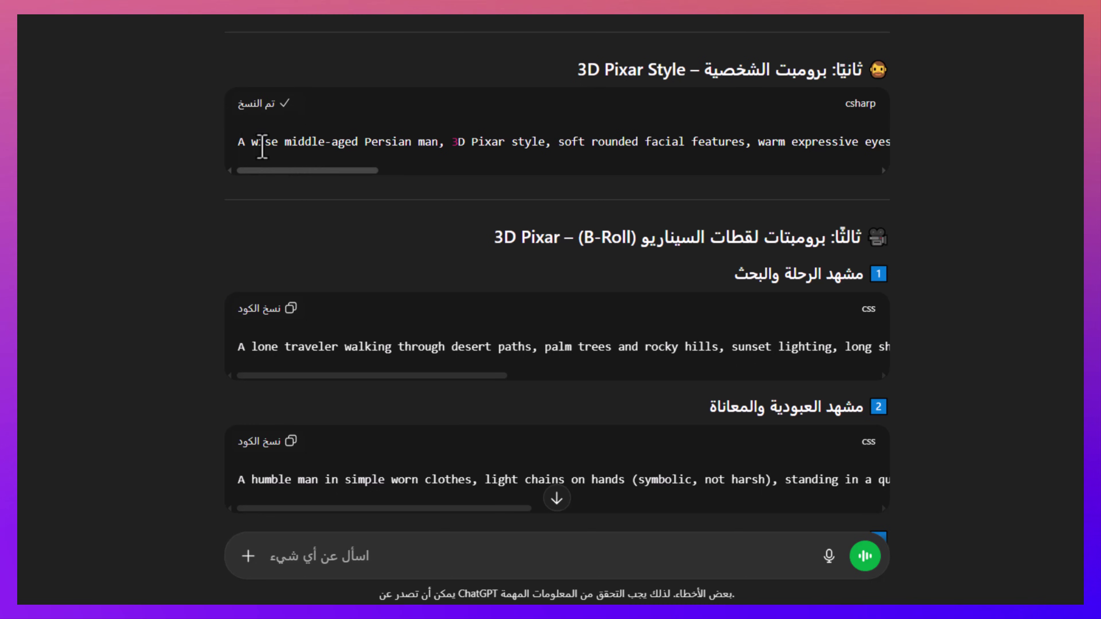
left_click_drag(361, 171, 328, 177)
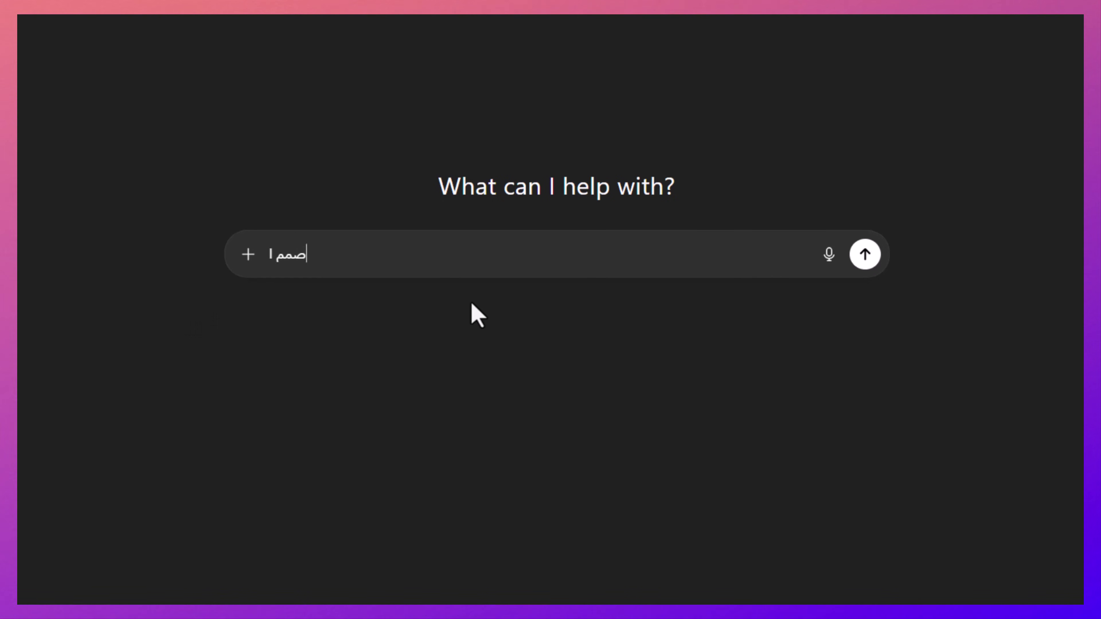
Step: In a new chat, generate the character image from "صمم الصورة بابعاد 9: 16" plus the copied prompt, and view the image enlarged
type("عاد 9: 16")
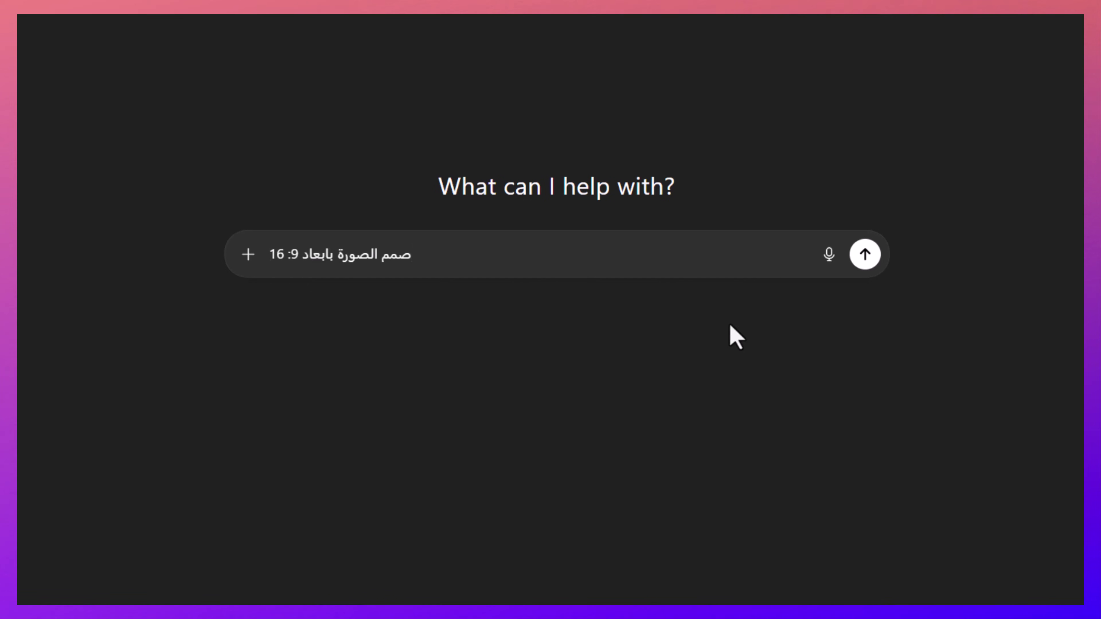
right_click(622, 256)
left_click(691, 394)
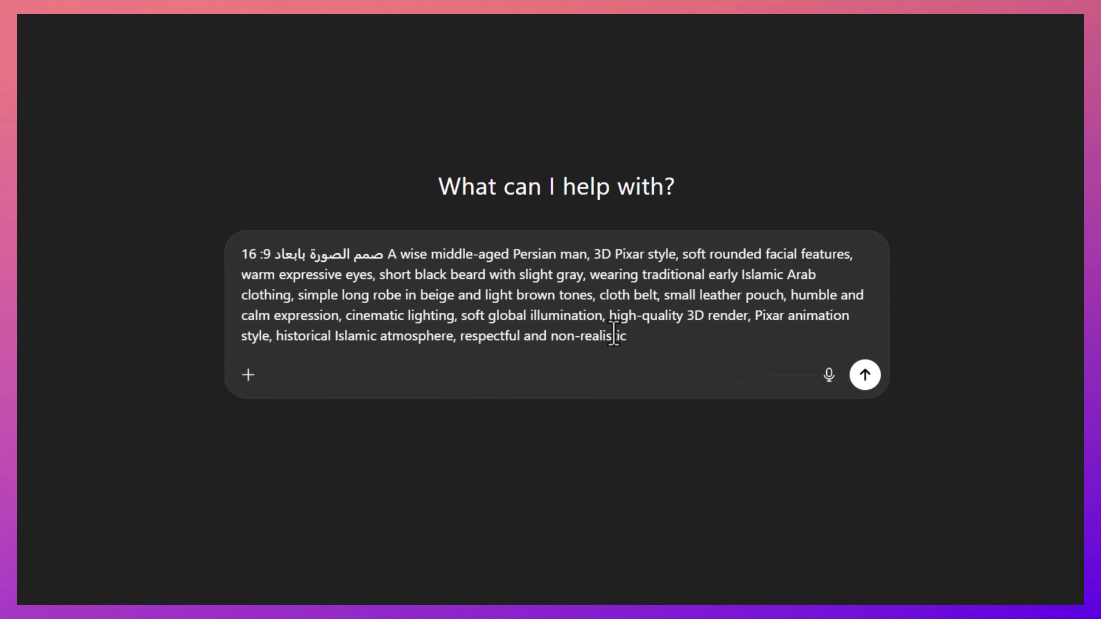
left_click(864, 374)
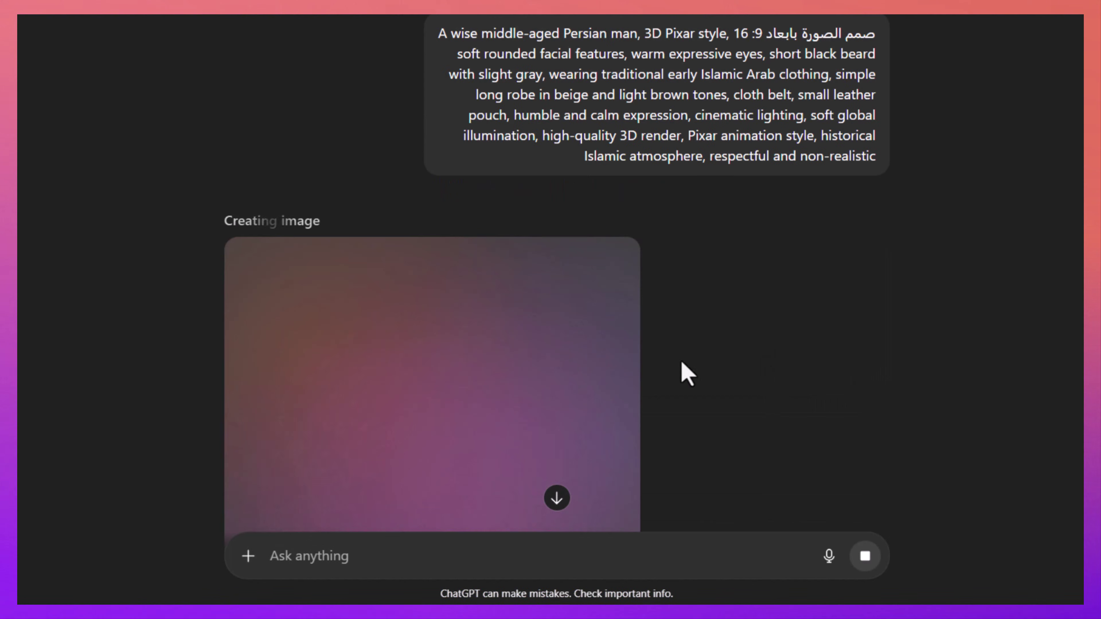
scroll(797, 416, "down", 3)
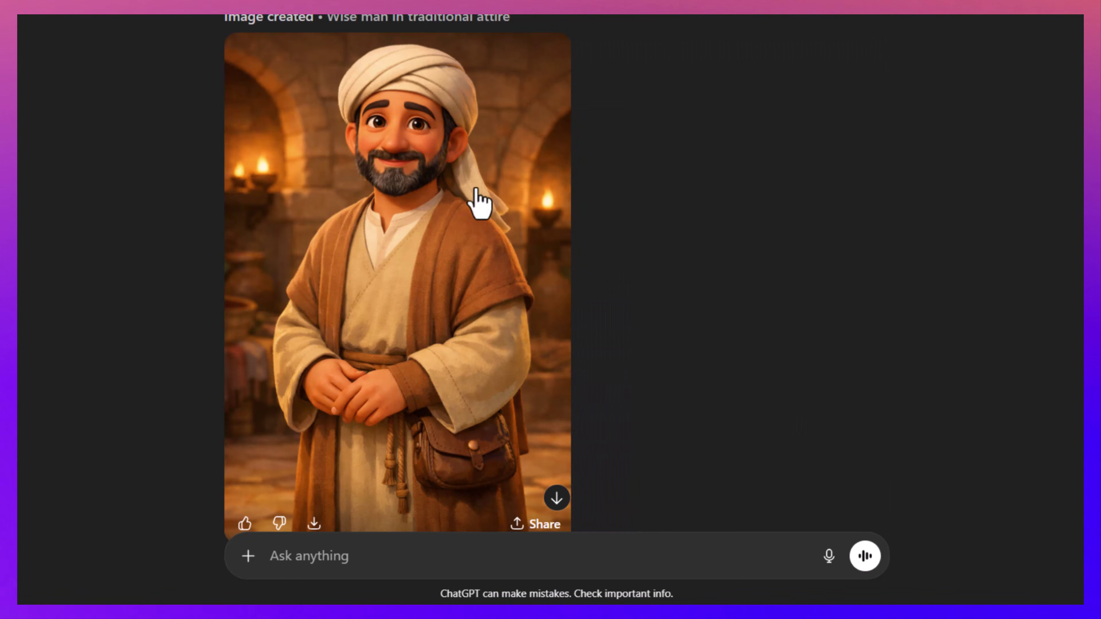
left_click(516, 221)
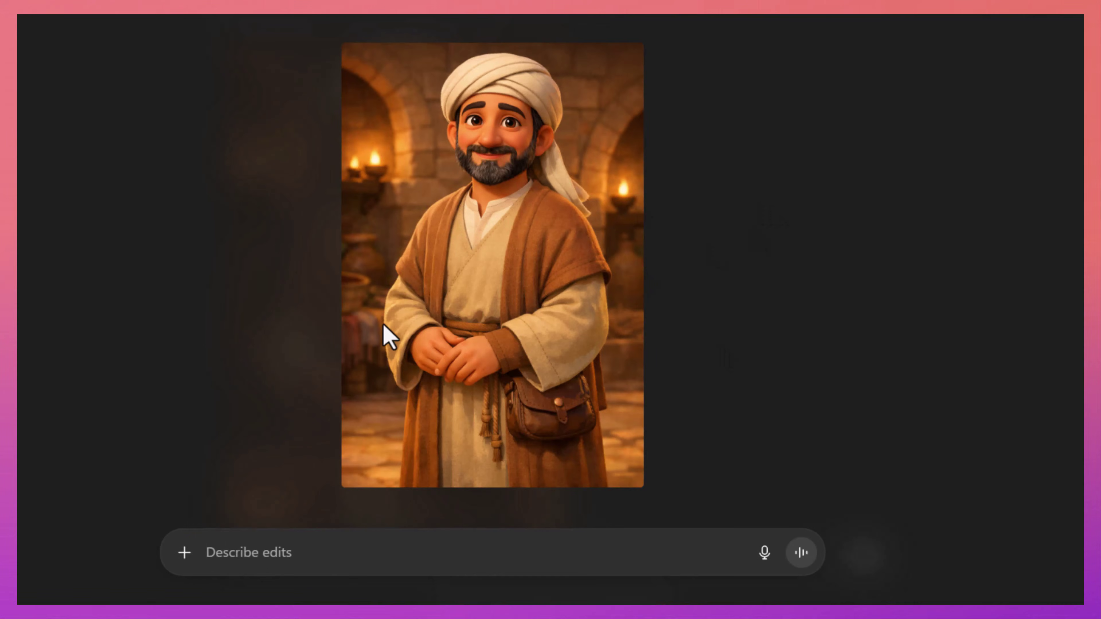
left_click(791, 350)
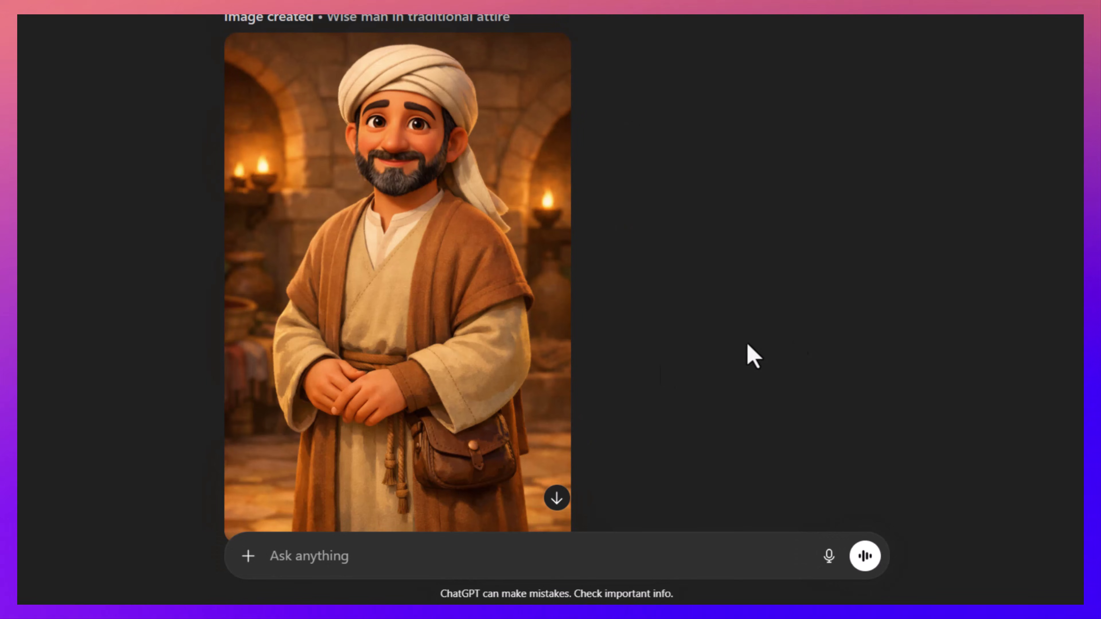
scroll(408, 393, "down", 1)
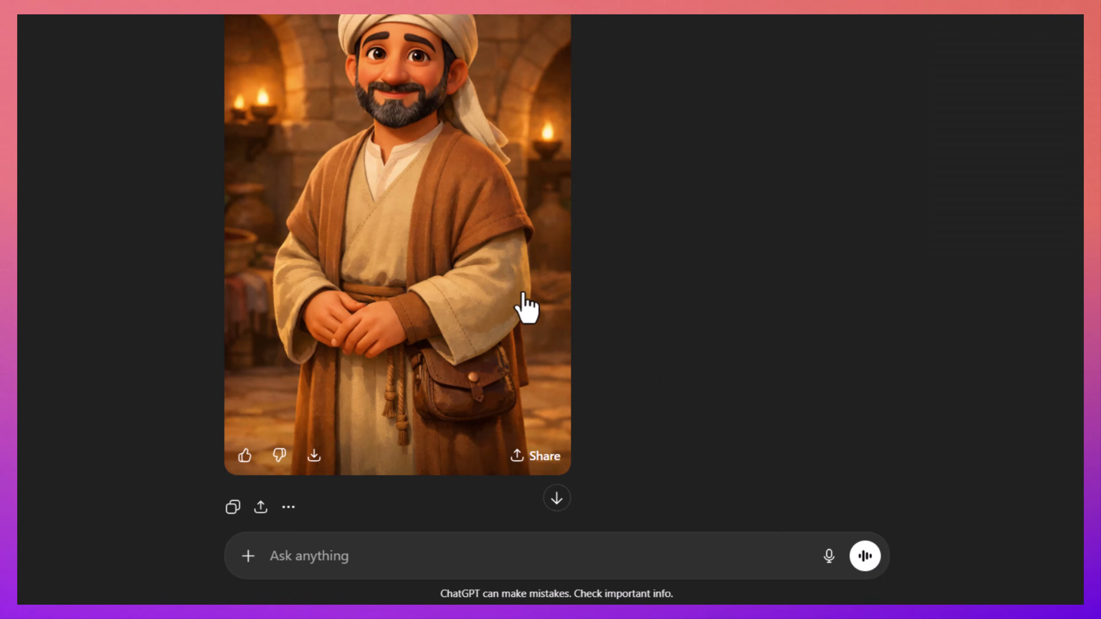
Step: Generate a 9:16 image of the lone desert traveler scene, reusing the character from the previous image, and download it
mouse_move(369, 393)
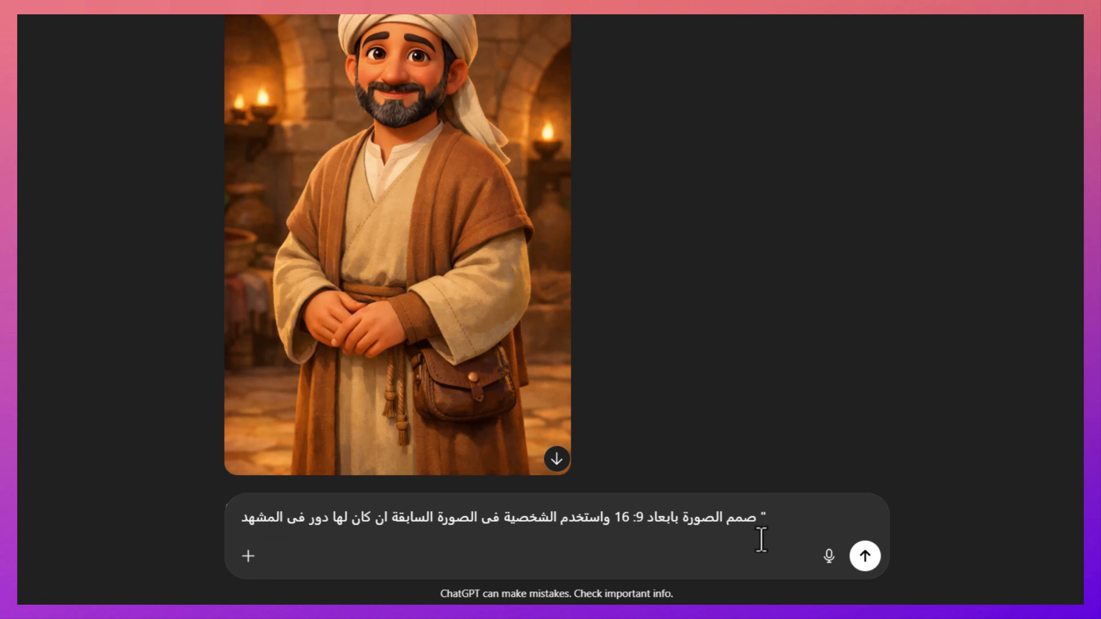
key("ctrl+v")
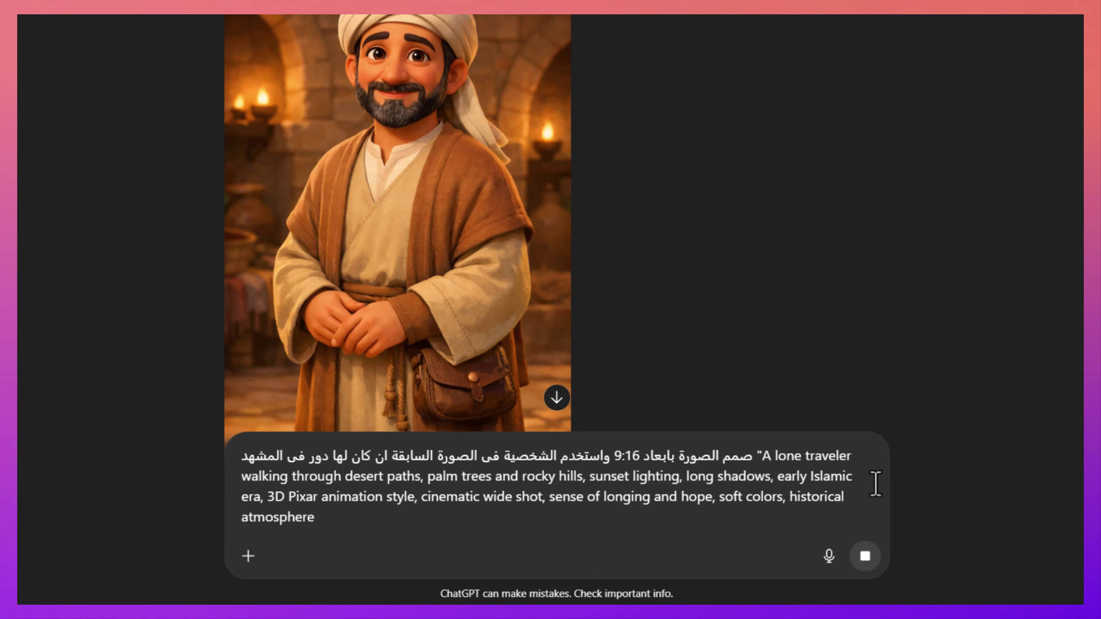
left_click(865, 556)
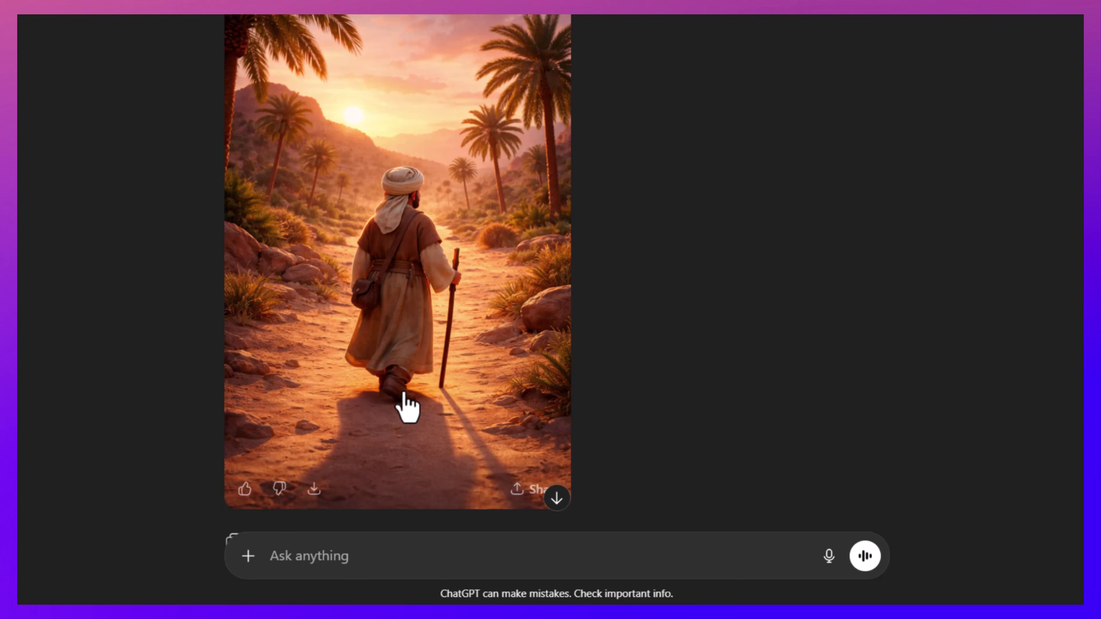
left_click(311, 492)
scroll(139, 447, "down", 2)
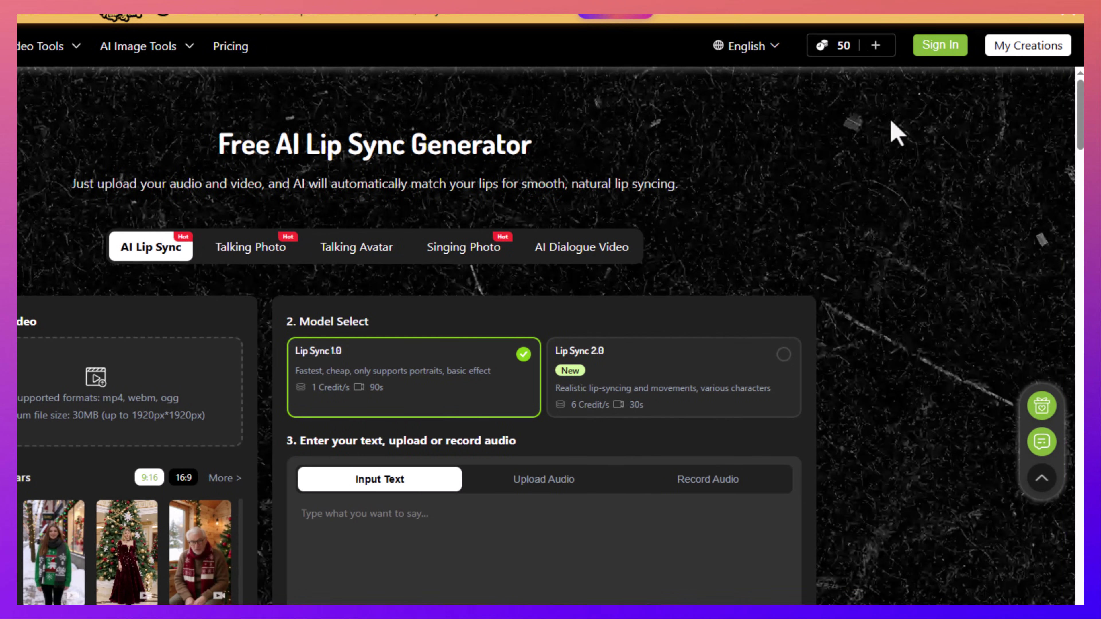
Step: Sign in to LipSync.video with the Google account and open the Talking Photo generator
left_click(943, 56)
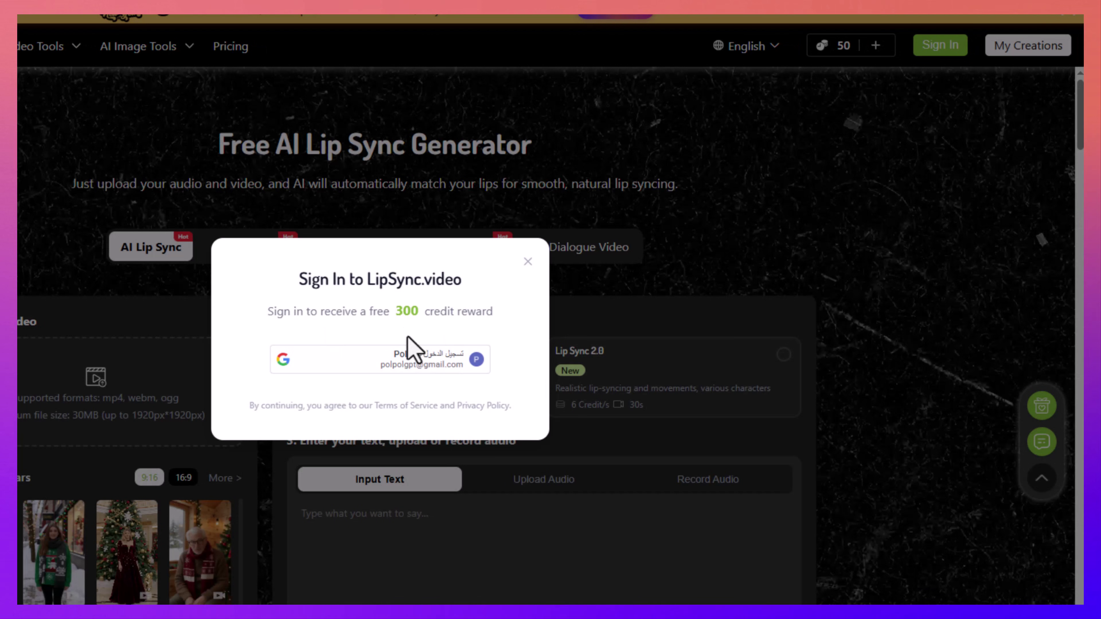
left_click(415, 361)
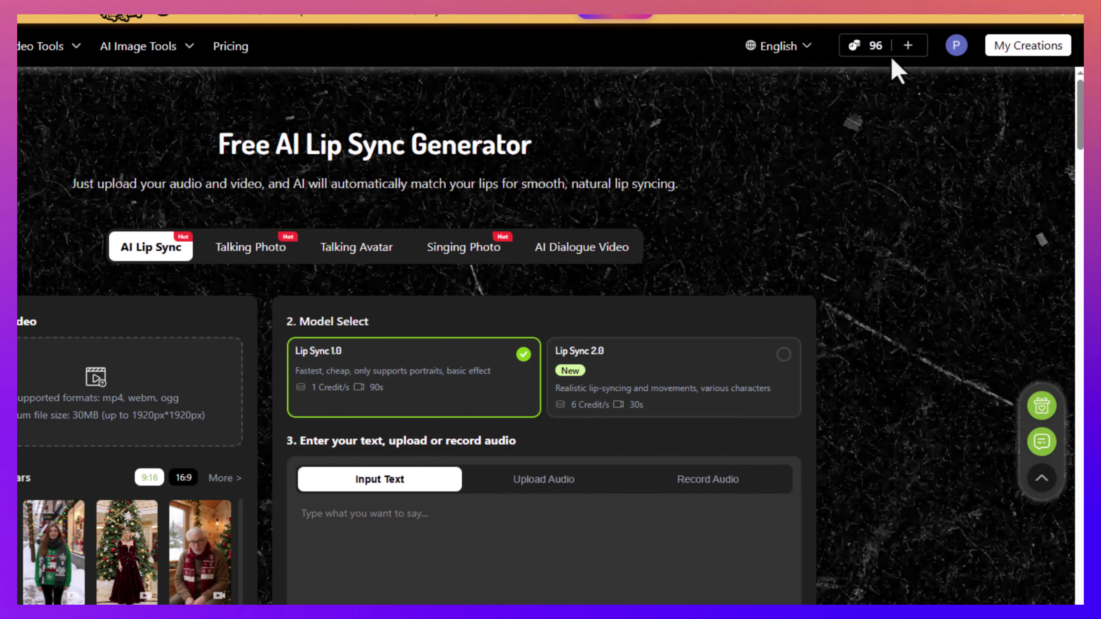
mouse_move(874, 56)
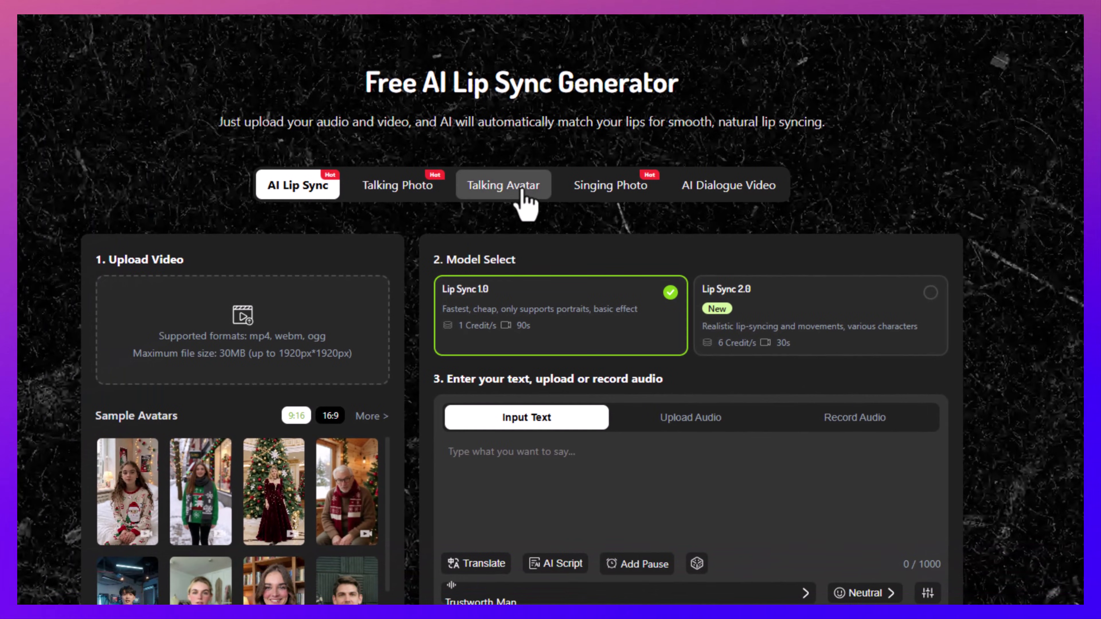
left_click(377, 247)
mouse_move(77, 406)
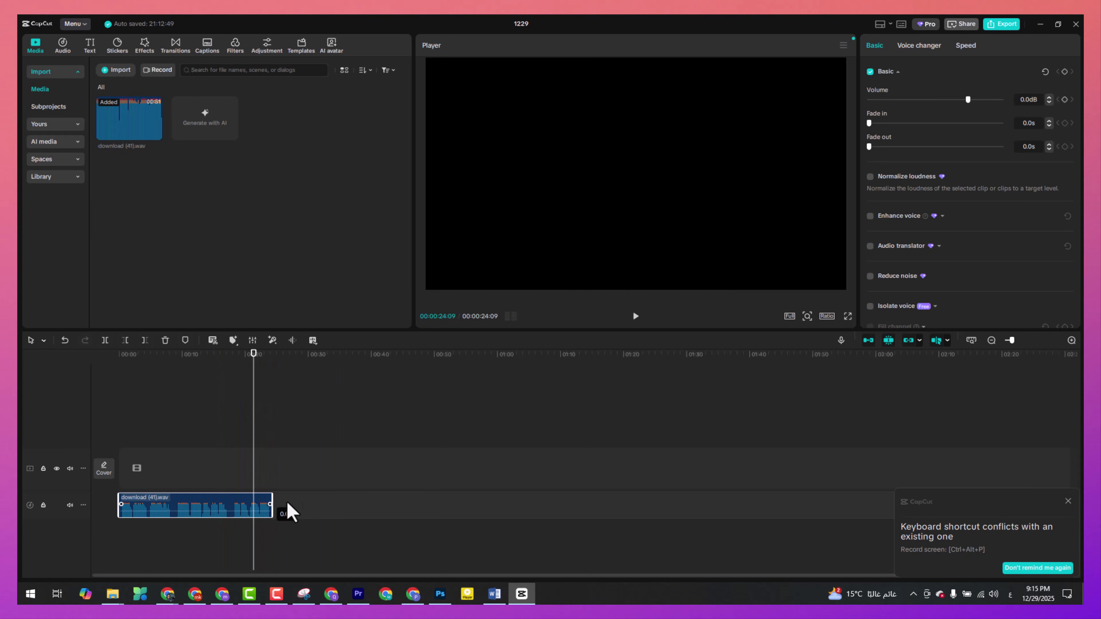
Step: In CapCut, extend the narration clip to its full length and trim its end back to about 24 seconds
left_click_drag(283, 509, 535, 510)
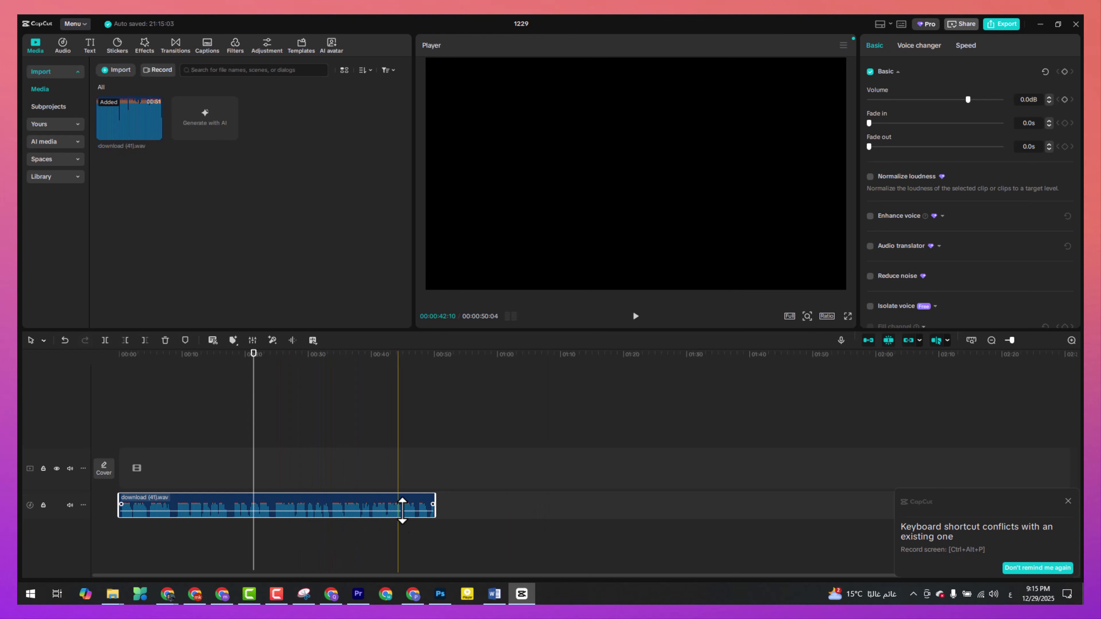
left_click_drag(434, 505, 354, 515)
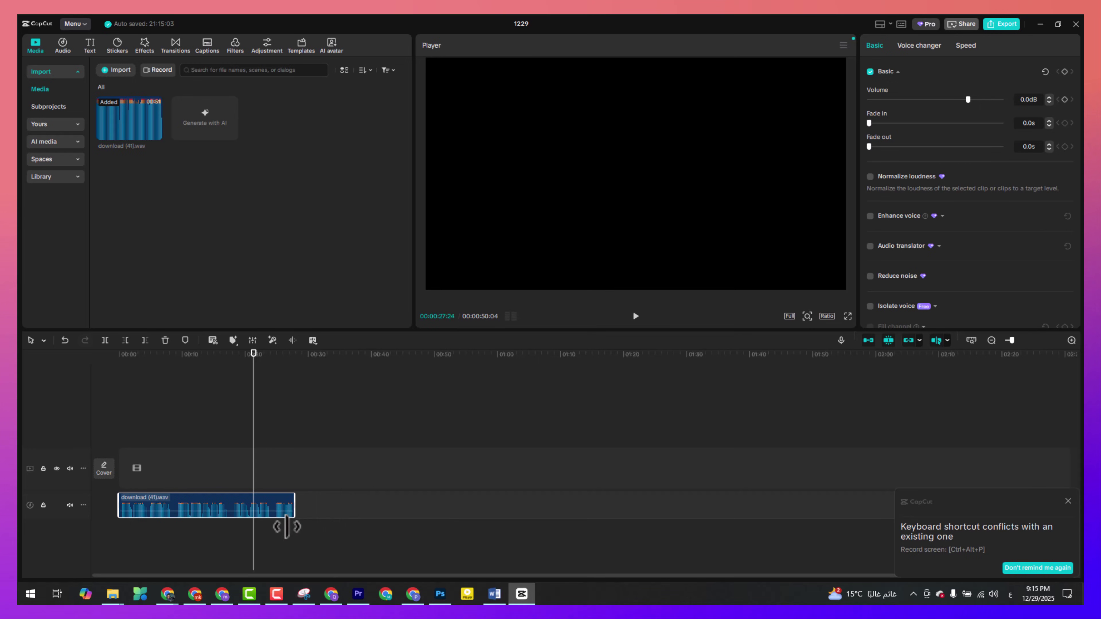
left_click_drag(273, 530, 273, 525)
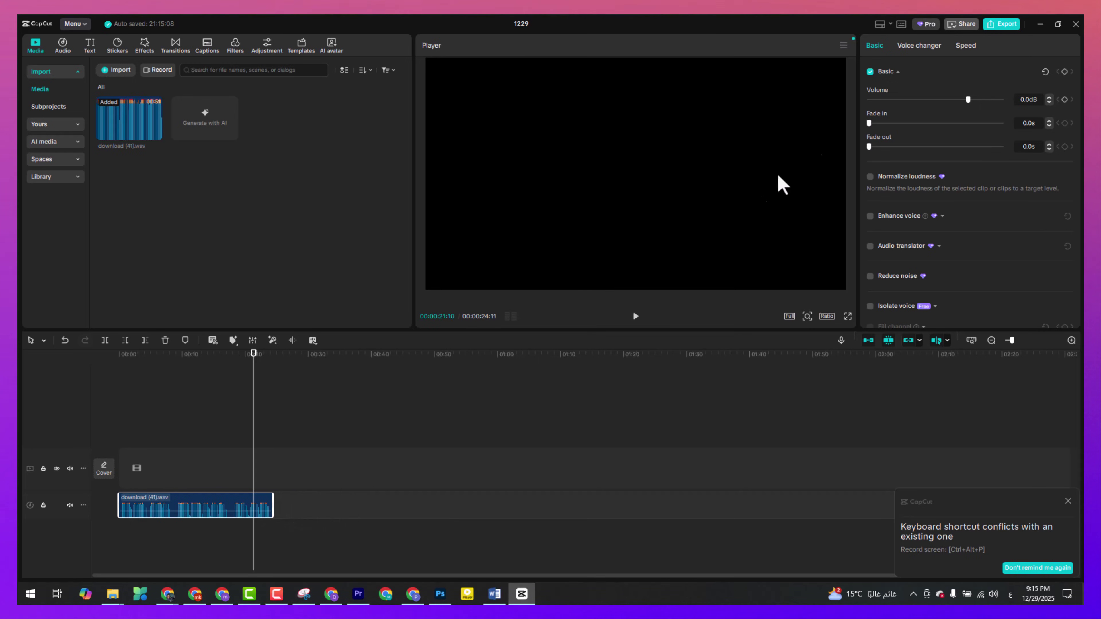
Step: Export the trimmed first part of the narration as an MP3 file named 1
left_click(993, 29)
double_click(667, 160)
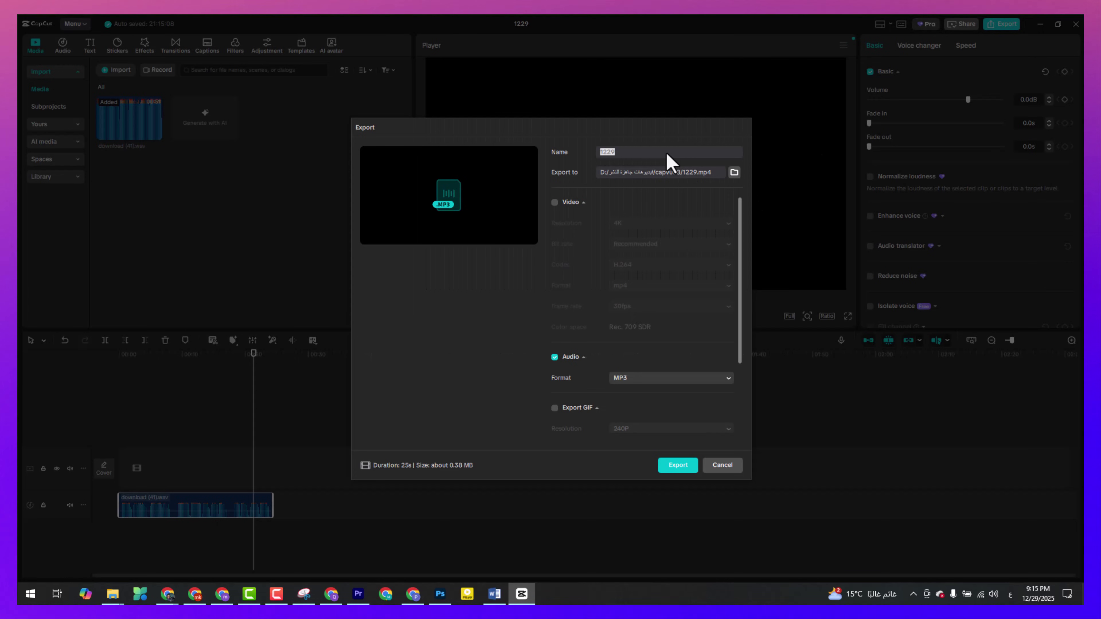
type("1")
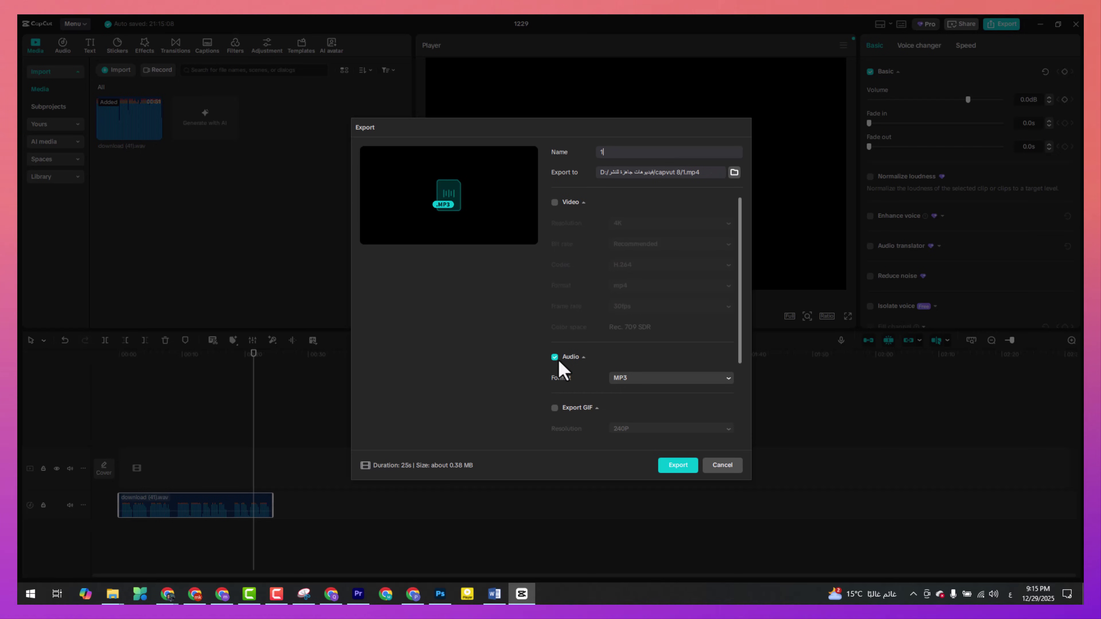
left_click(673, 466)
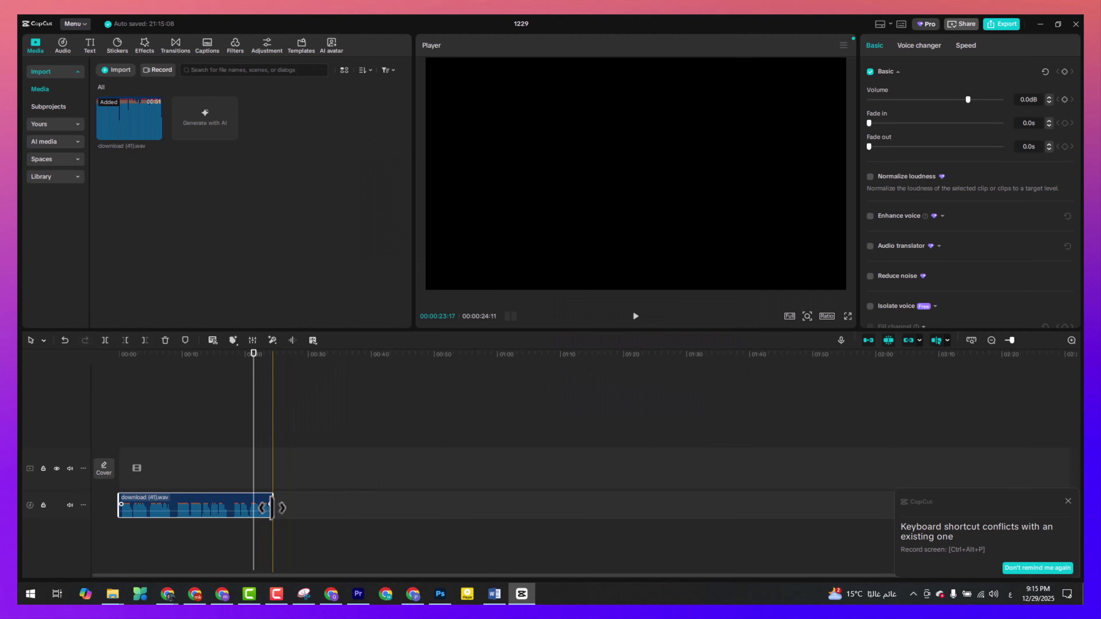
Step: Extend the narration clip to its end, trim off the already exported first part and shift the remainder to the timeline start
left_click_drag(280, 510, 548, 518)
left_click_drag(121, 497, 272, 495)
left_click_drag(299, 510, 172, 519)
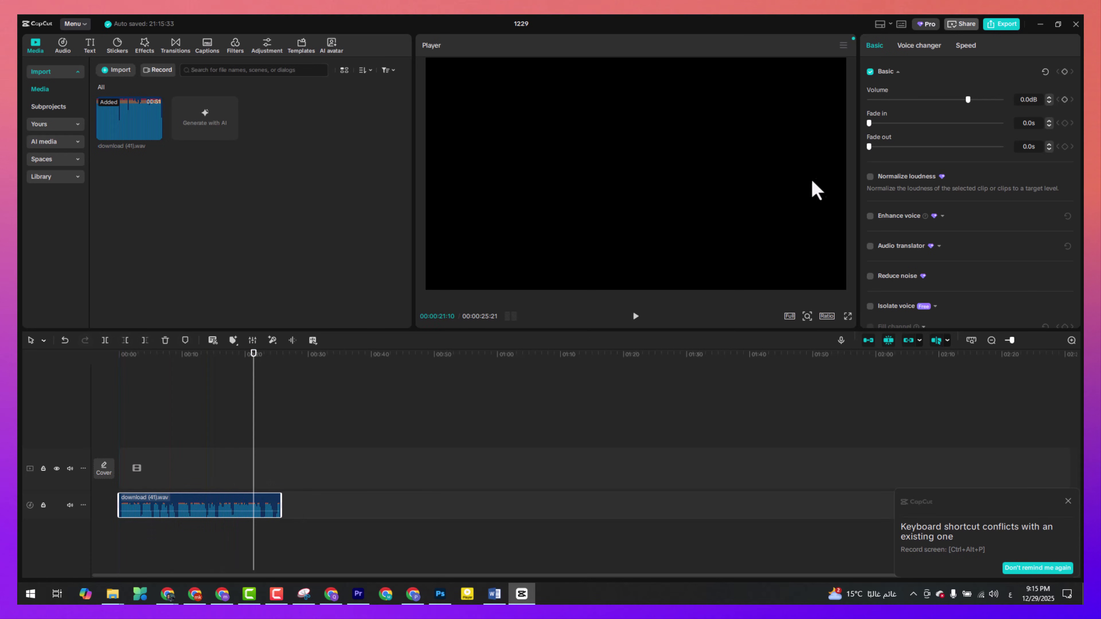
Step: Export the second part of the narration as an MP3 file named 2 and close the export dialog
left_click(1005, 24)
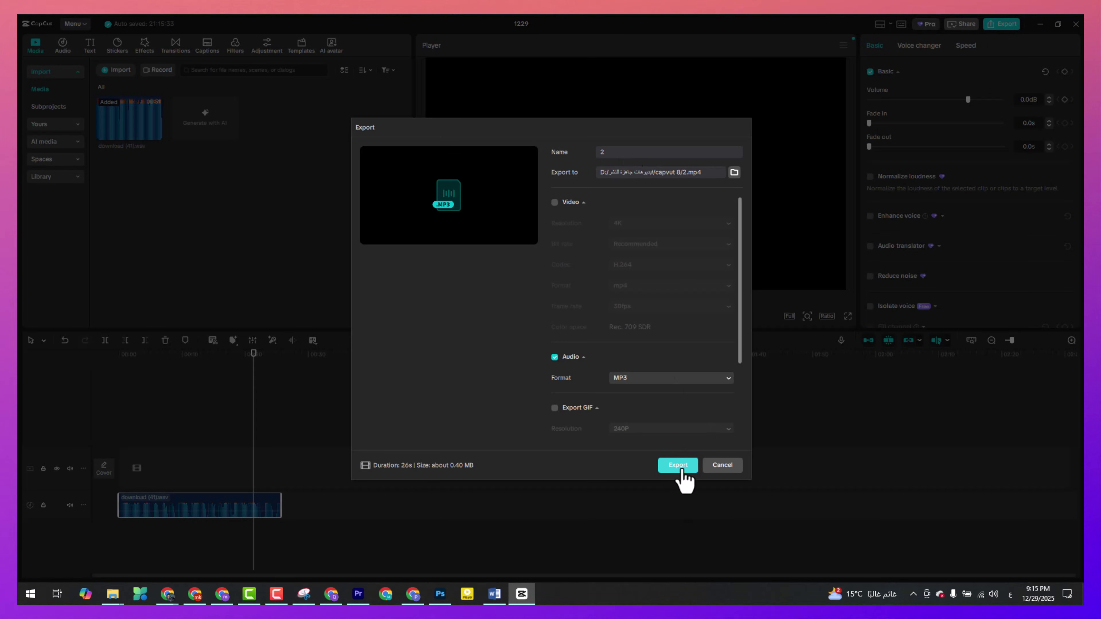
left_click(682, 473)
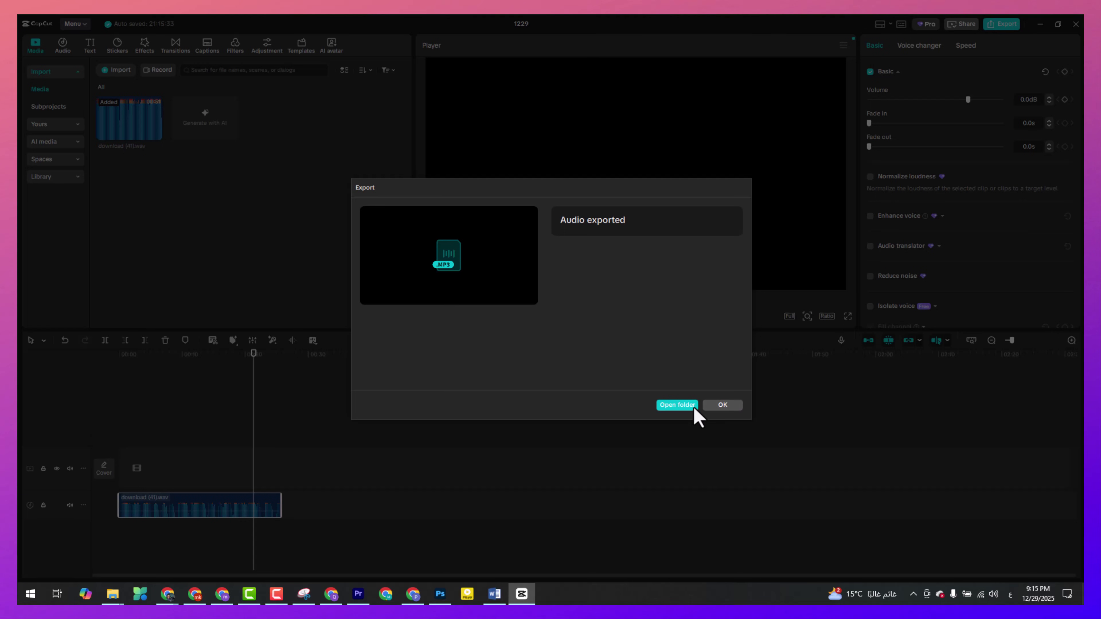
left_click(736, 409)
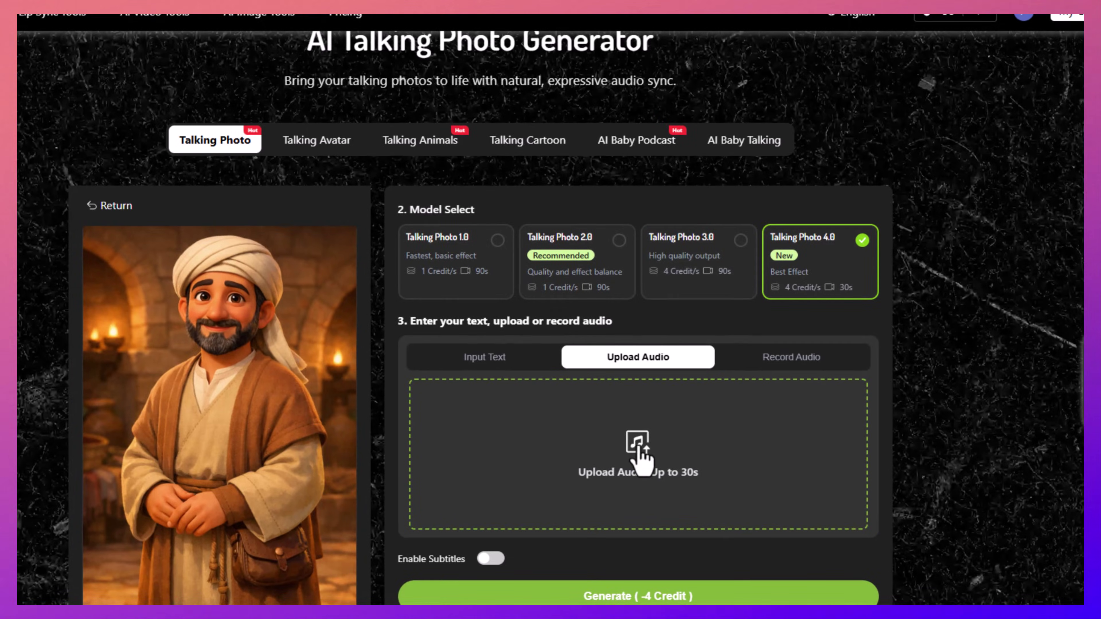
Step: In the Talking Photo generator, upload the first narration part as audio for the turbaned character, then remove the uploaded audio
left_click(639, 451)
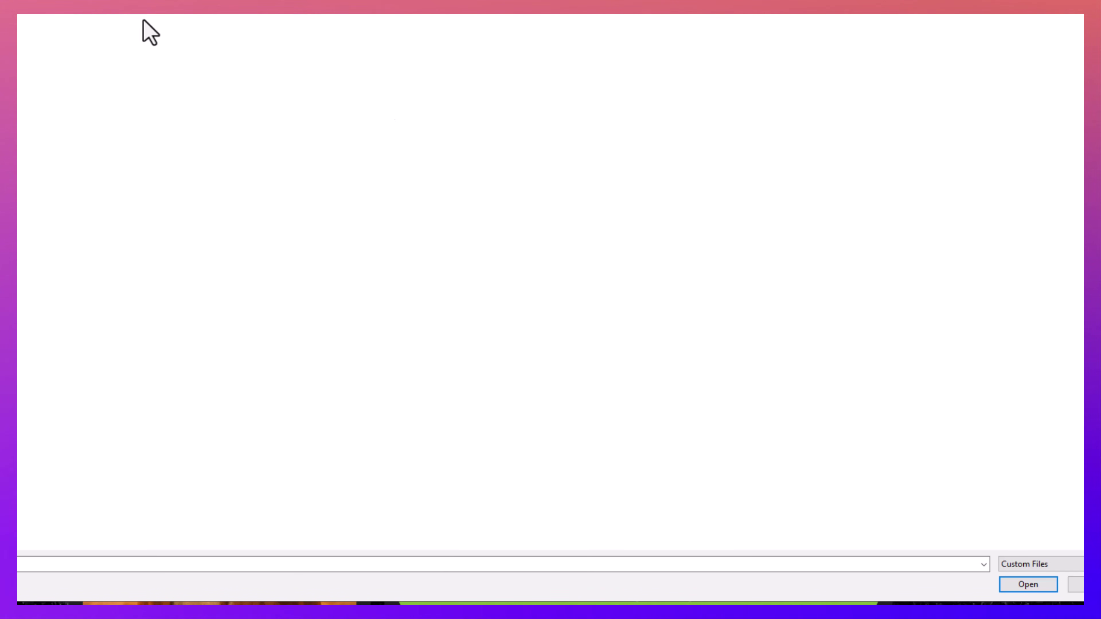
left_click(1018, 585)
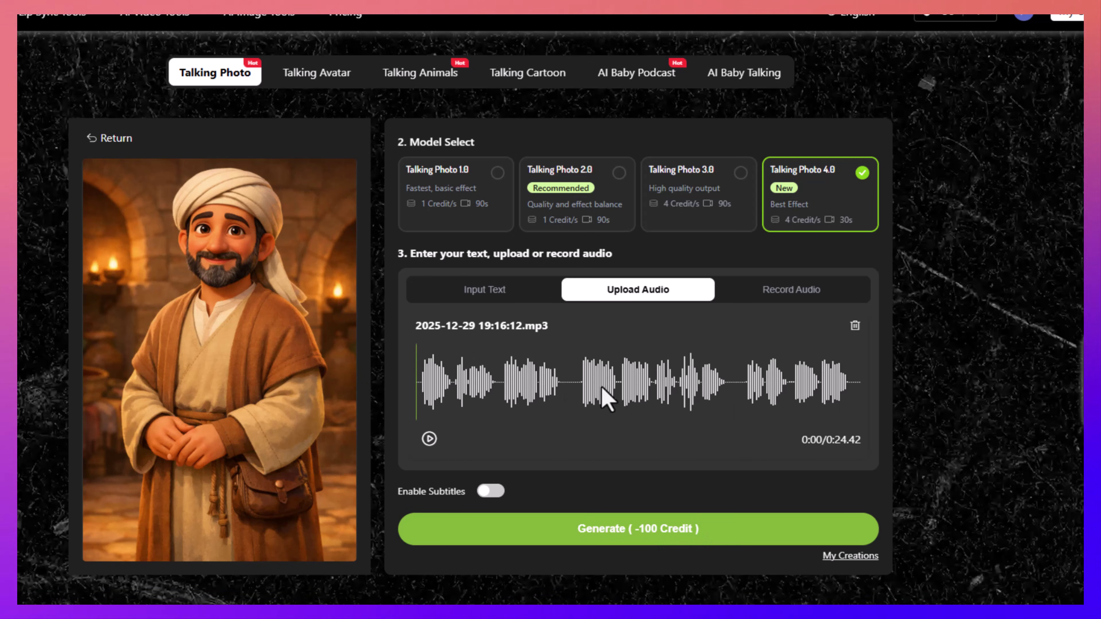
left_click(855, 325)
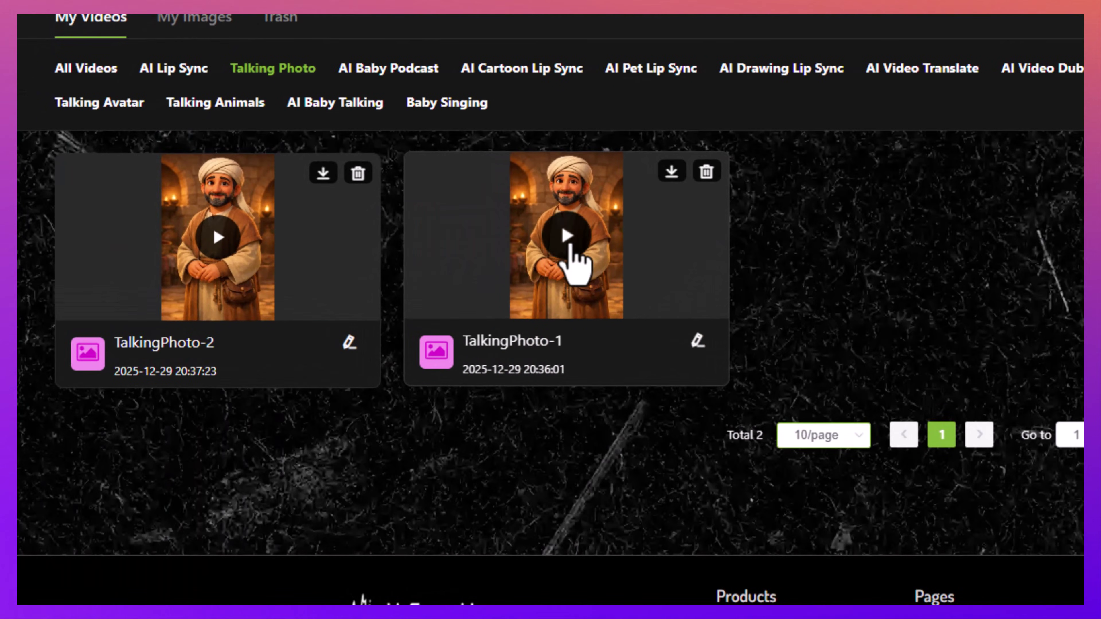
Step: Play the TalkingPhoto-1 video among the finished talking photos to check the lip sync
left_click(571, 246)
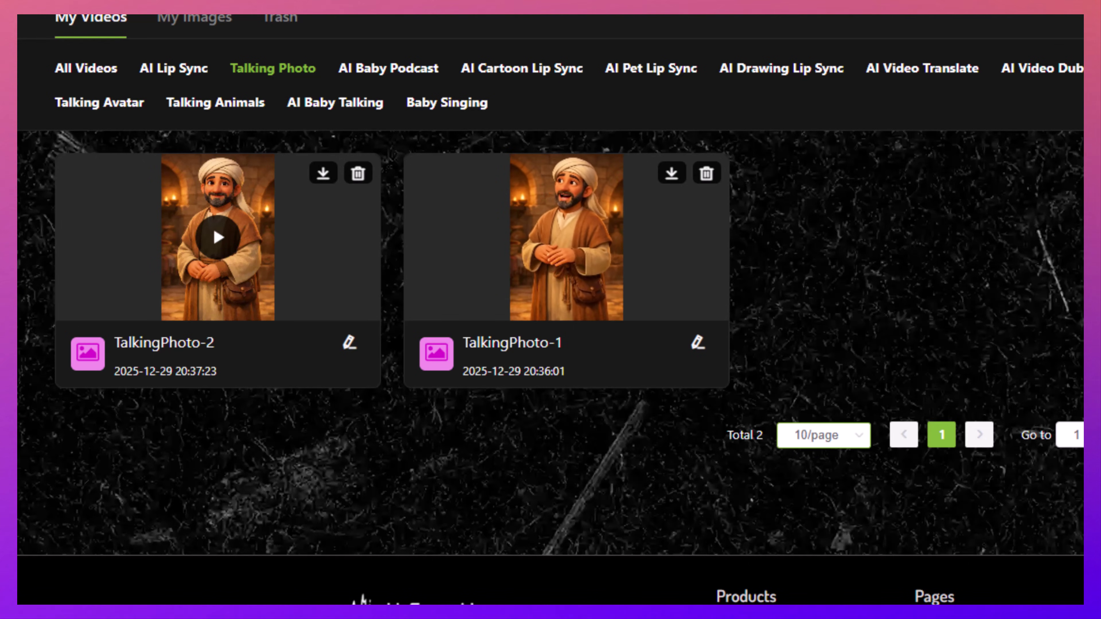
left_click(566, 245)
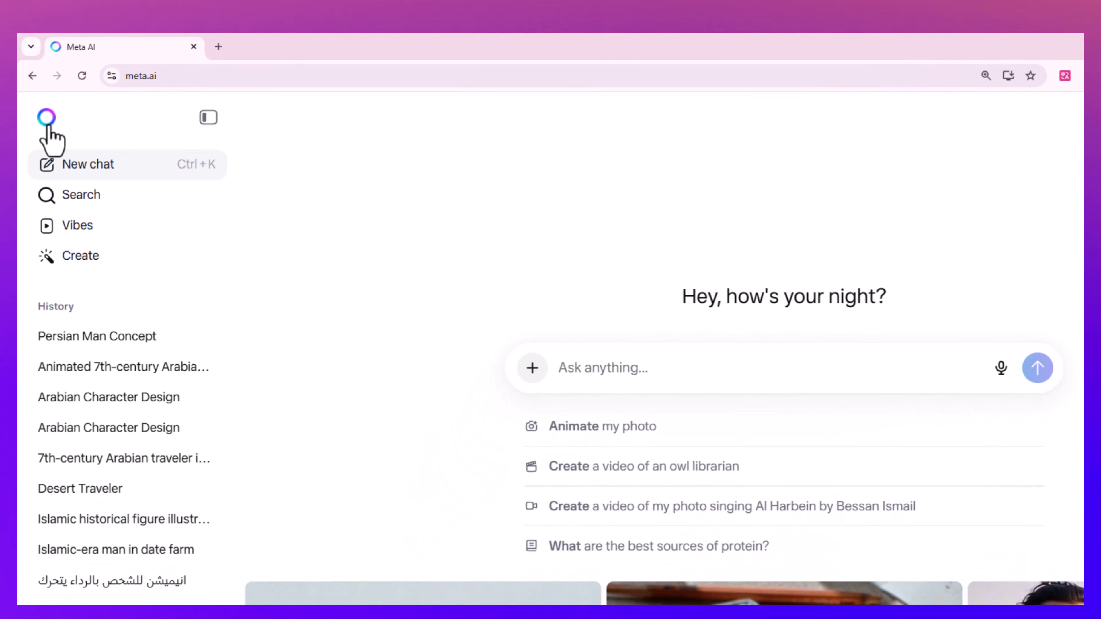
Step: Switch to Meta AI's Create mode, attach the desert traveler image "ChatGPT Image Dec 29, 2025, 08_03_04 PM" and set the output to Video
left_click(82, 260)
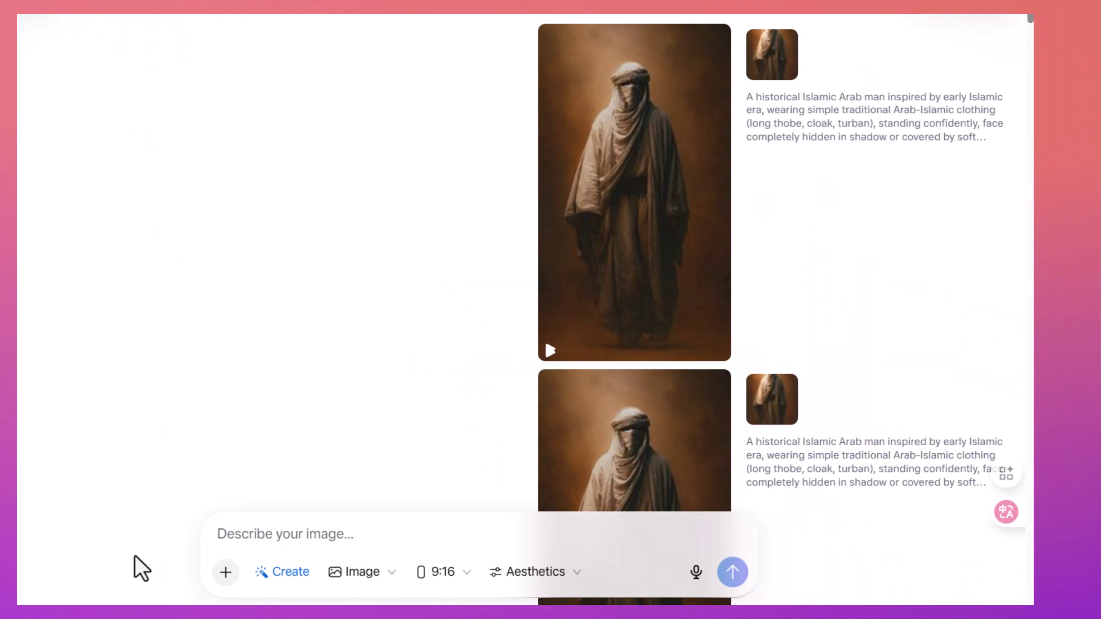
left_click(226, 572)
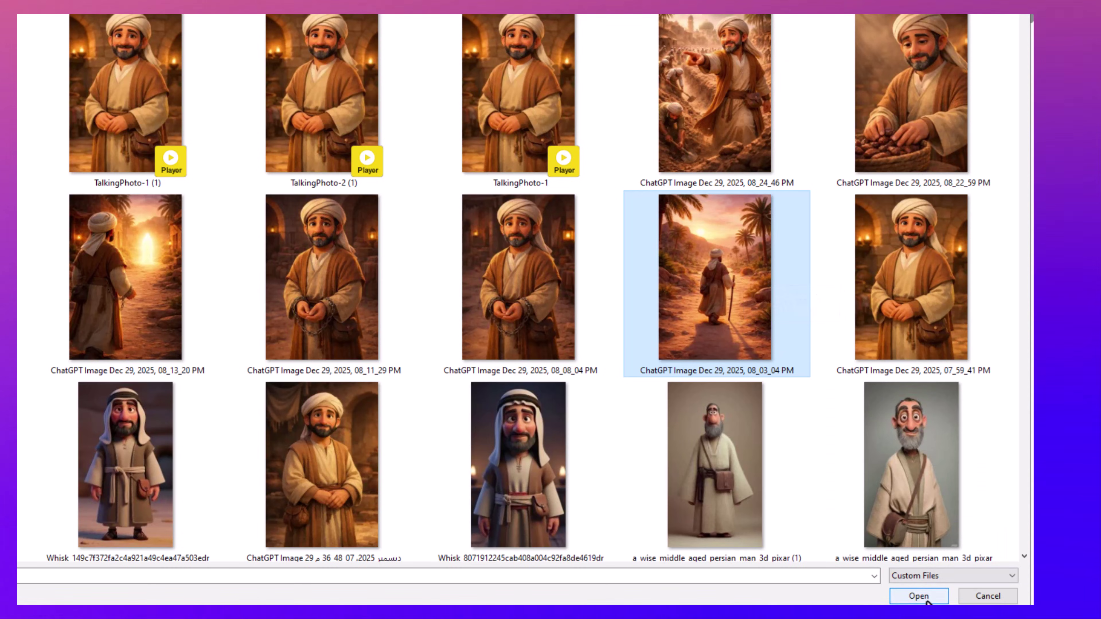
left_click(919, 597)
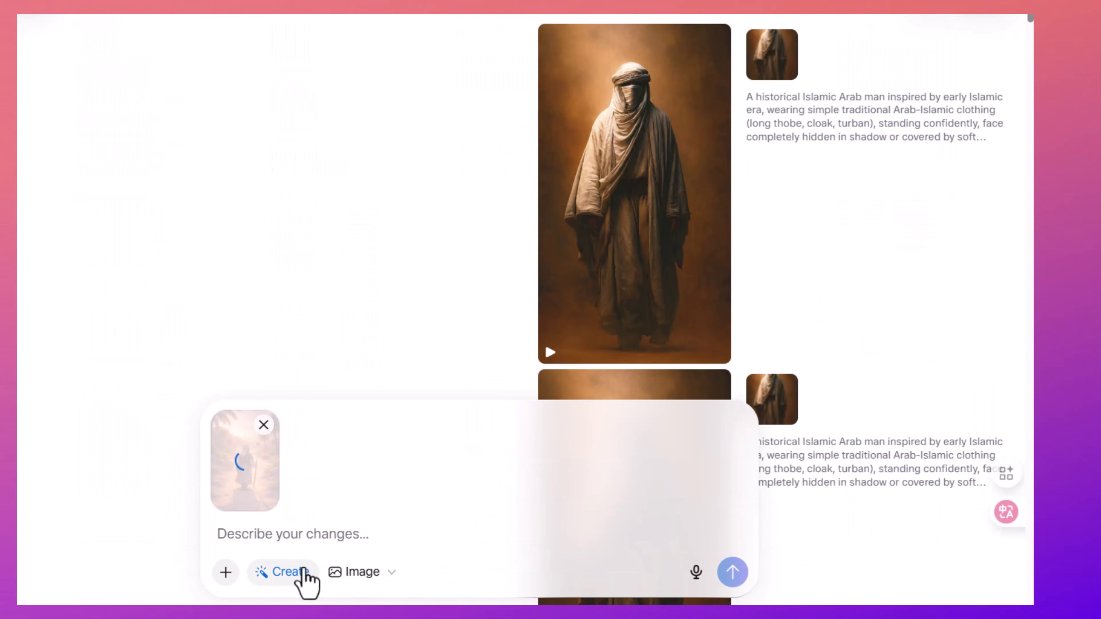
left_click(390, 581)
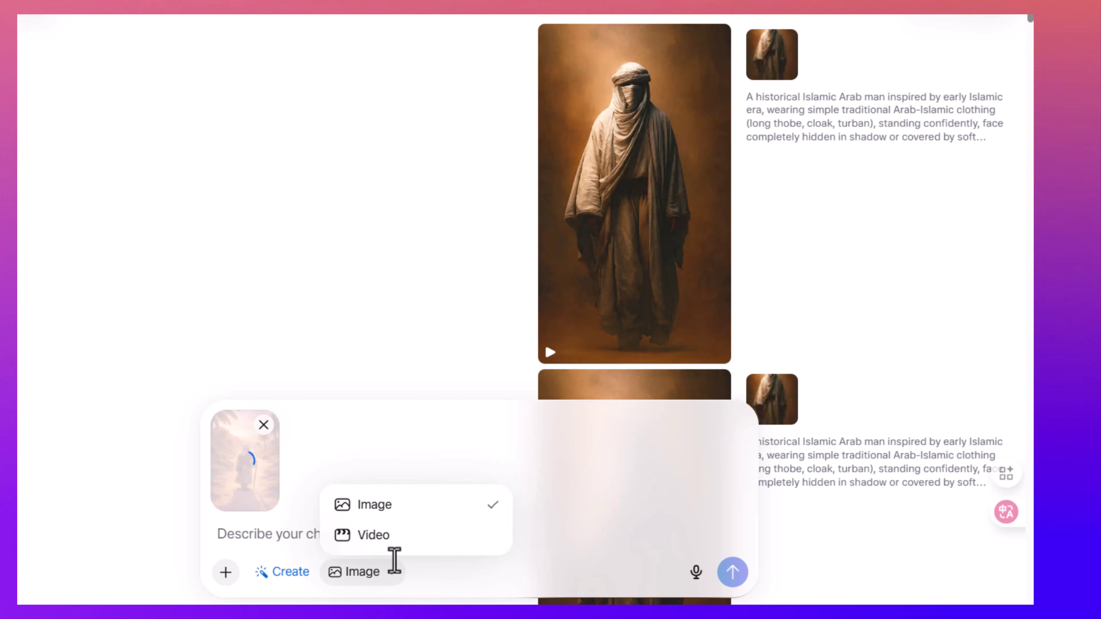
left_click(404, 540)
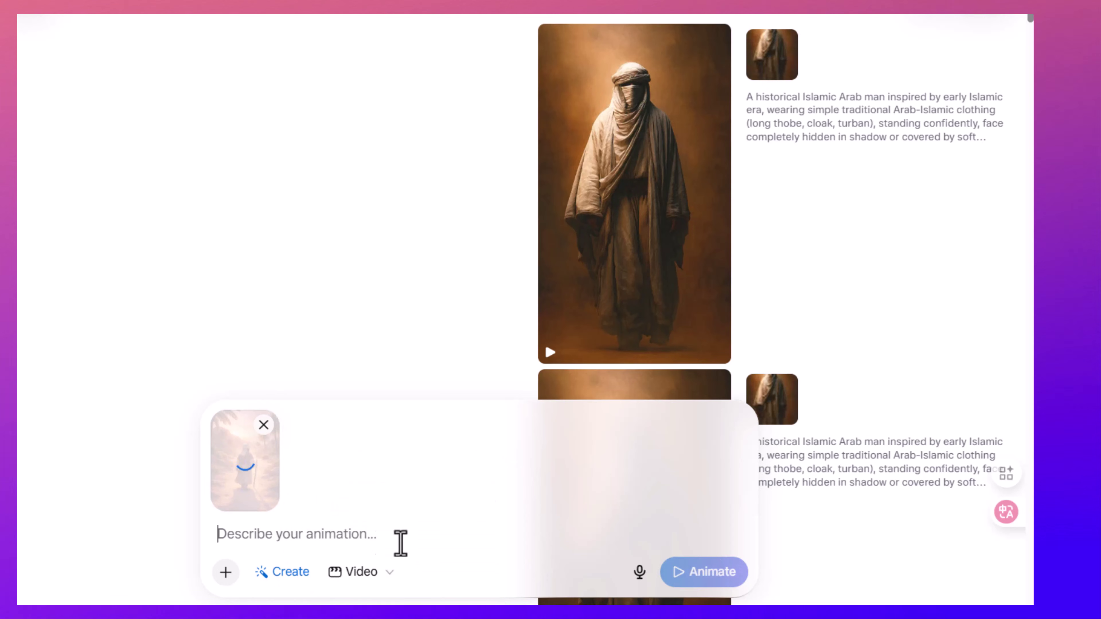
Step: Animate the attached image with the prompt "حرك المشهد واجعل الرجل يمشى للامام" and open the resulting video
left_click(358, 538)
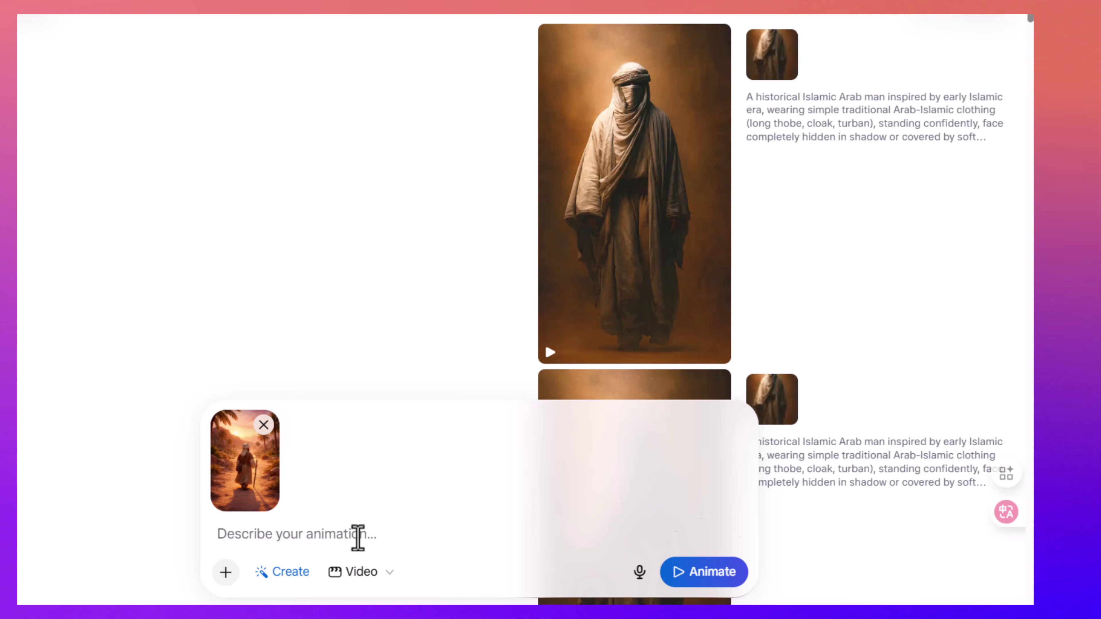
type("حرك المشهد واجعل الرجل يمشى للامام")
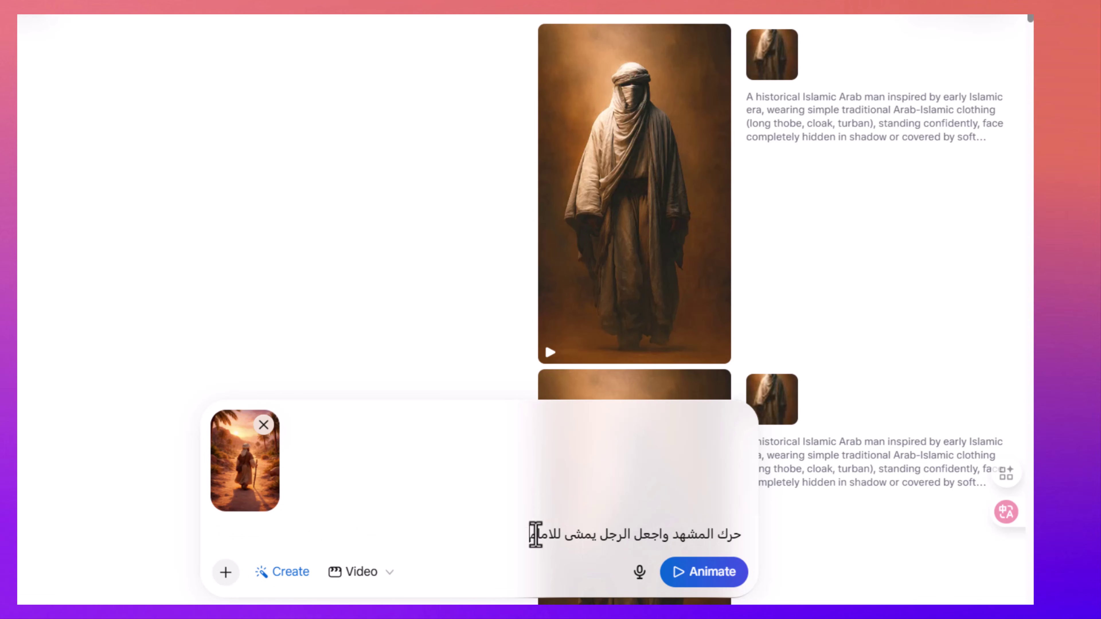
left_click(711, 583)
left_click(602, 191)
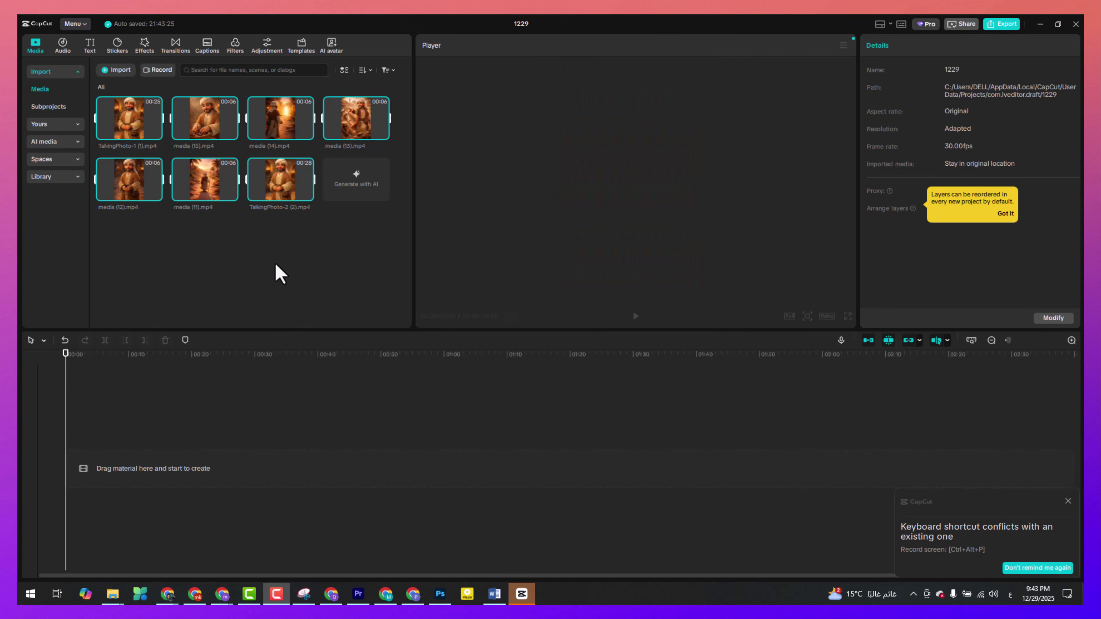
Step: Switch to CapCut, place both TalkingPhoto clips on the timeline, check their playback and reorder them so TalkingPhoto-1 comes before TalkingPhoto-2
left_click(154, 246)
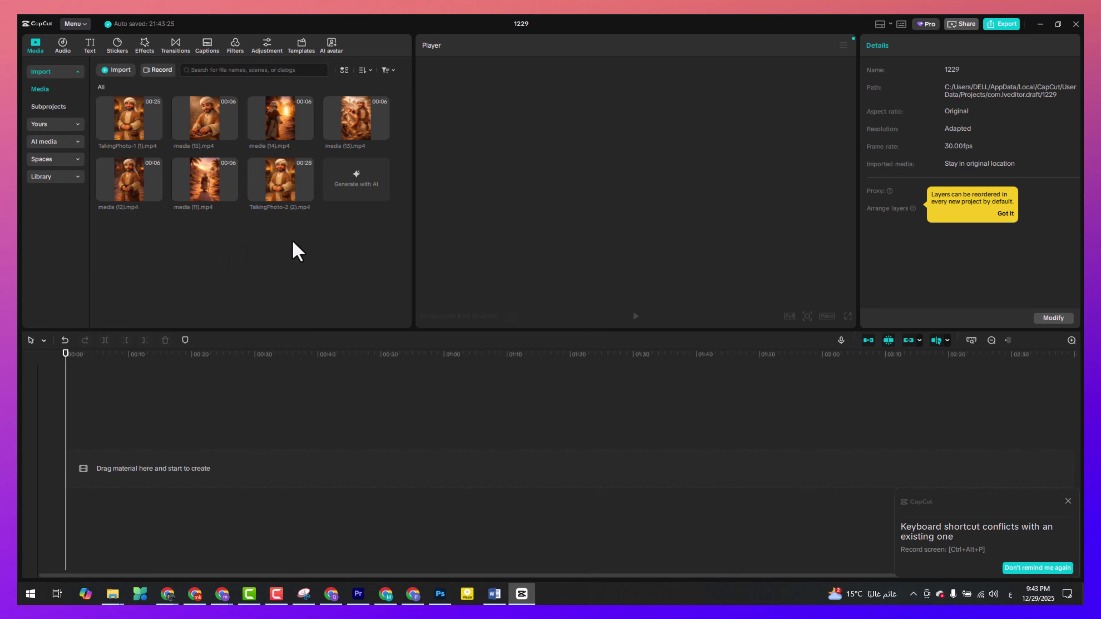
left_click_drag(281, 196, 125, 463)
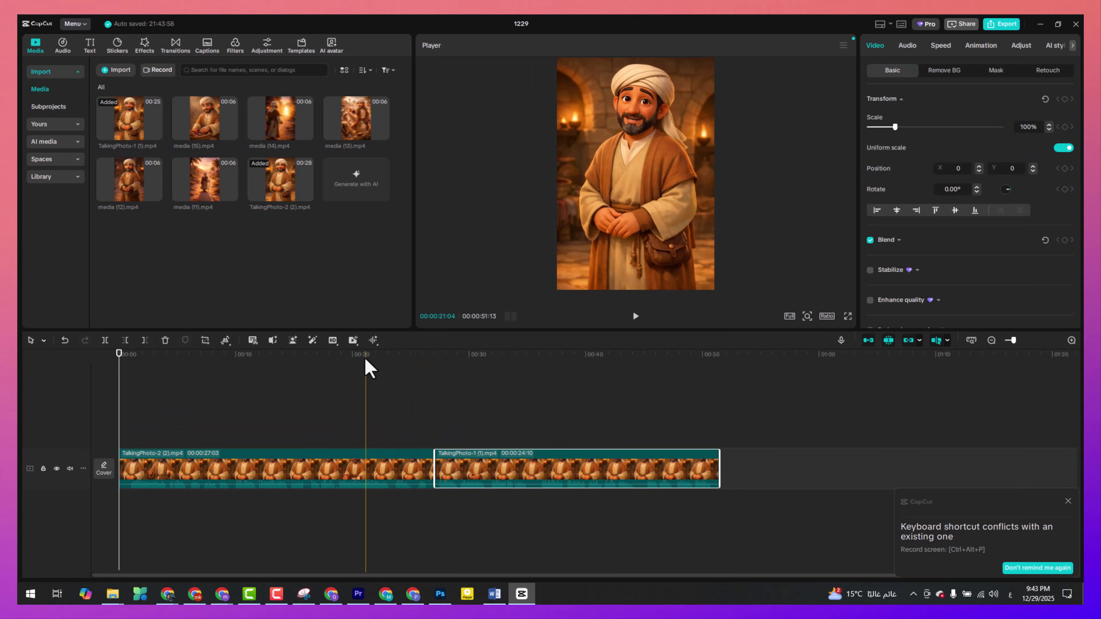
left_click(365, 355)
left_click(636, 316)
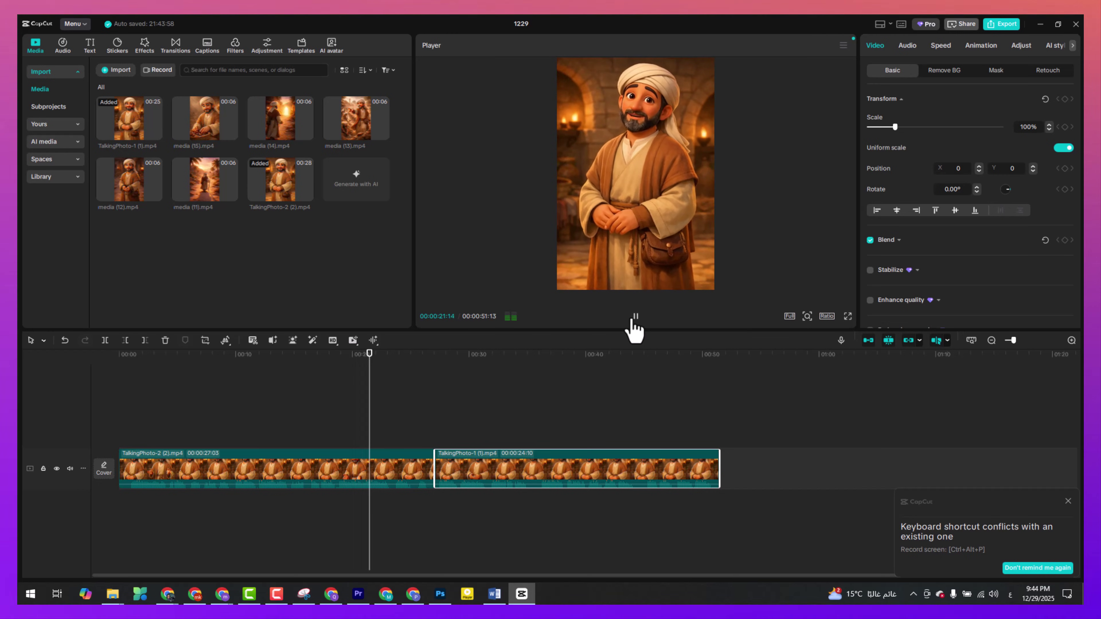
left_click_drag(388, 367, 440, 369)
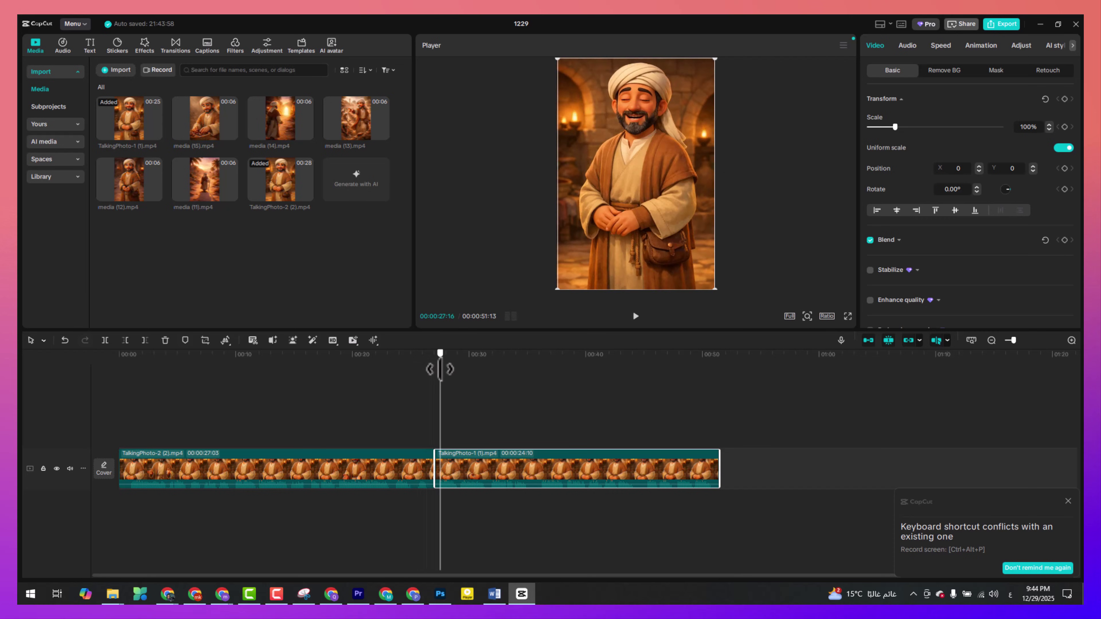
left_click(103, 390)
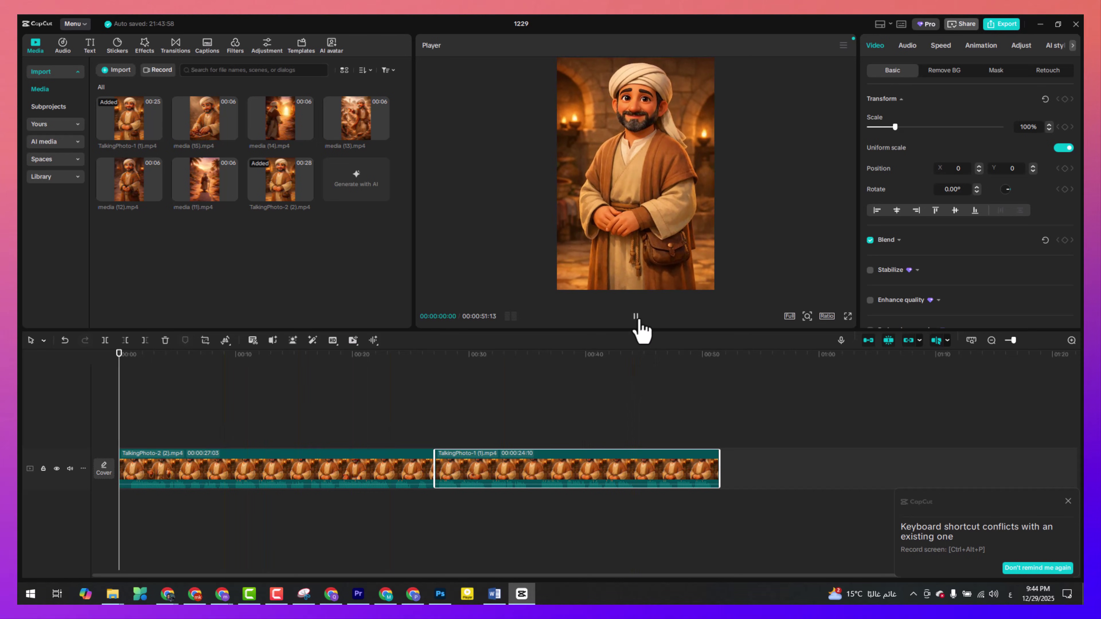
left_click(162, 354)
left_click_drag(373, 472, 637, 471)
Step: Overlay media (11).mp4 above the first talking clip from the 2-second mark and play the timeline from the start to check it
left_click(131, 364)
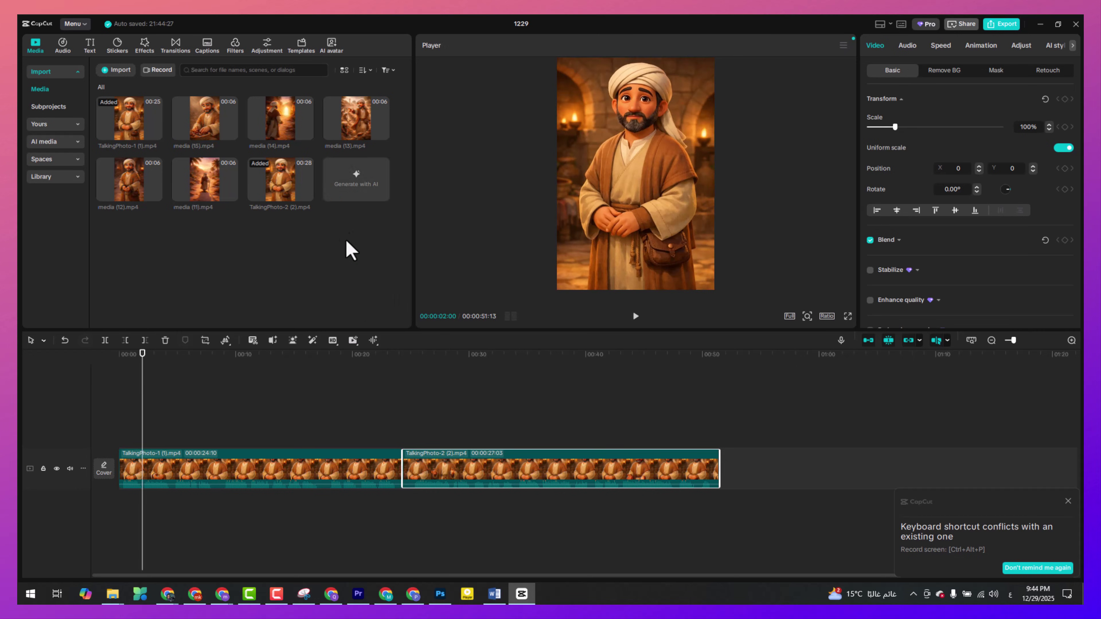
left_click_drag(200, 191, 152, 435)
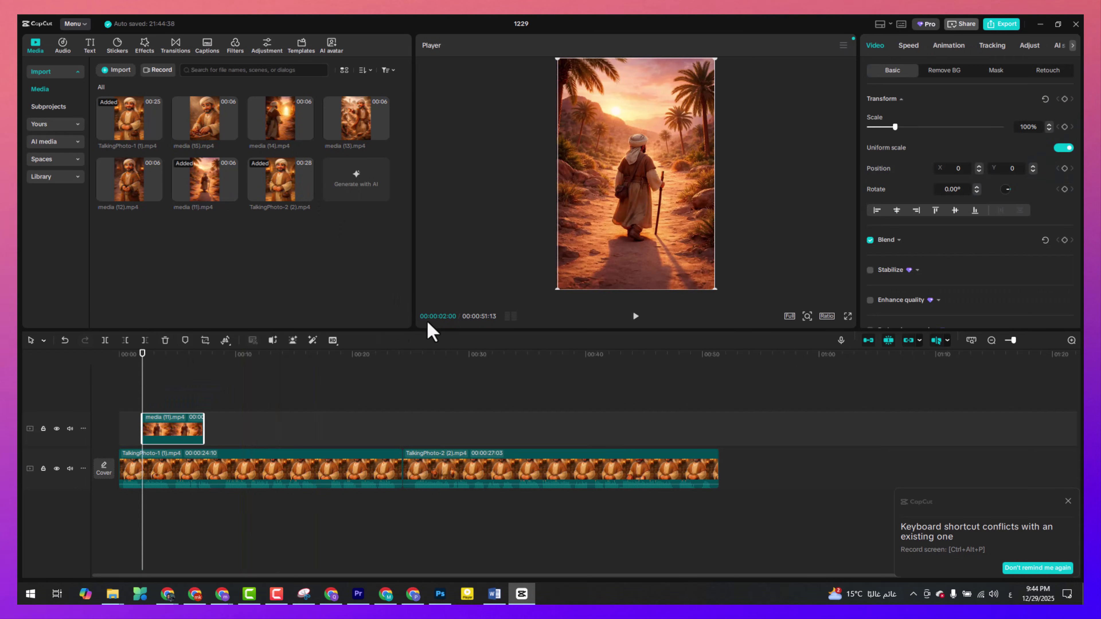
left_click(121, 354)
left_click(635, 316)
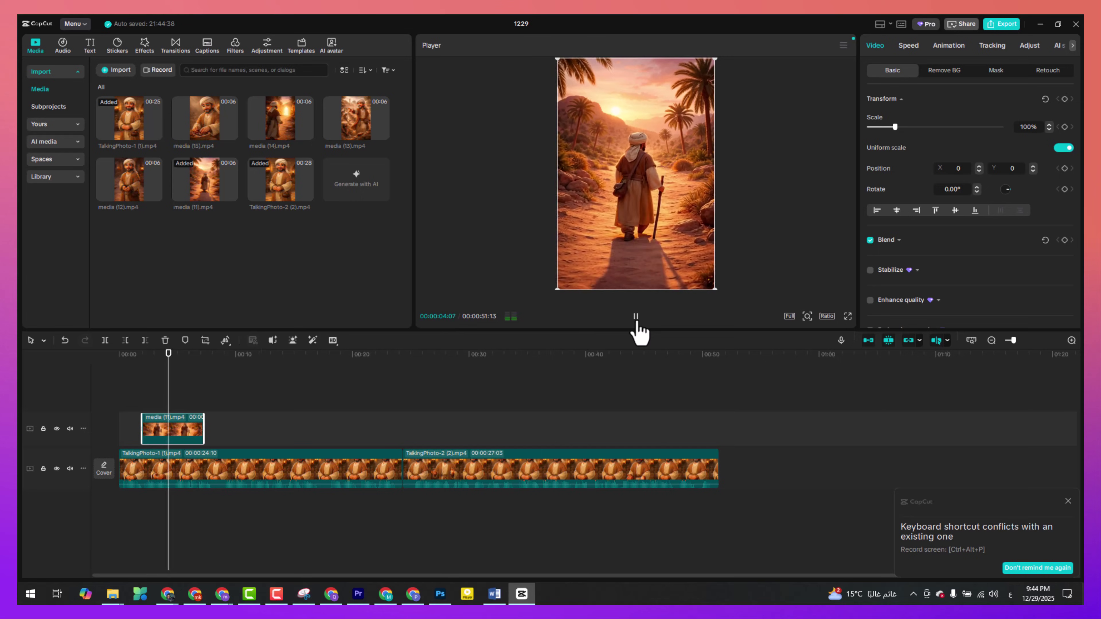
left_click(636, 321)
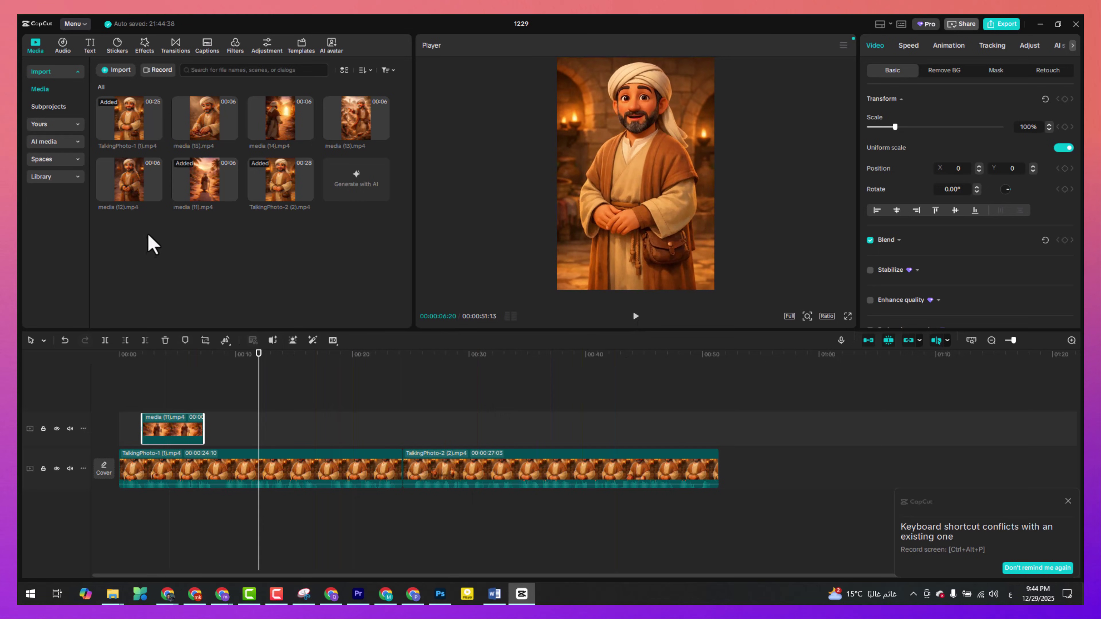